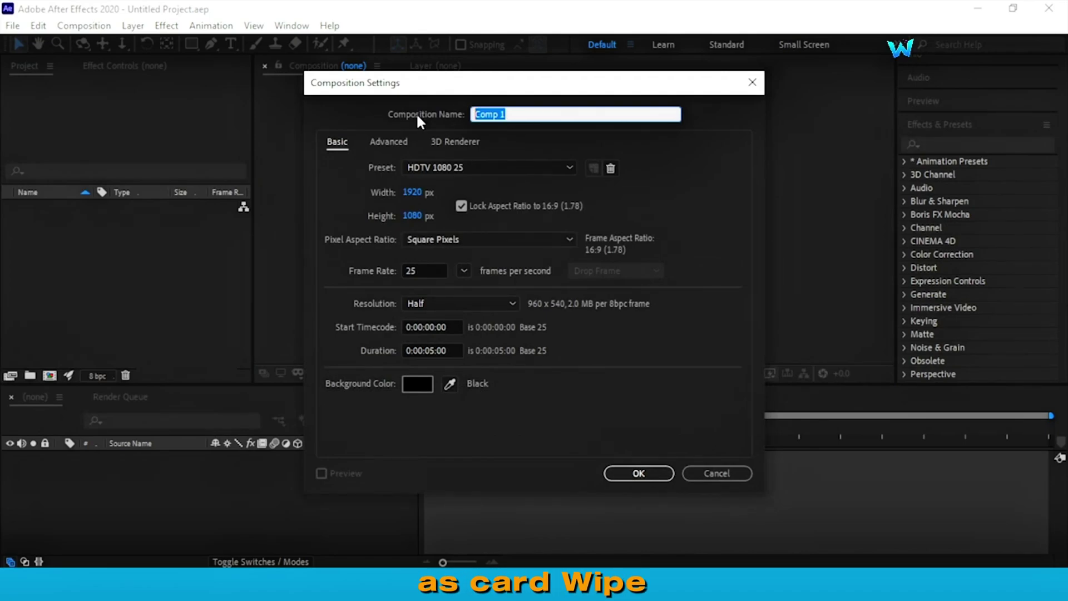
Create a composition named Card Wipe Effect with the HDTV 1080 25 preset and a duration of 0:00:05:00
{"action": "type", "text": "Card Wipe"}
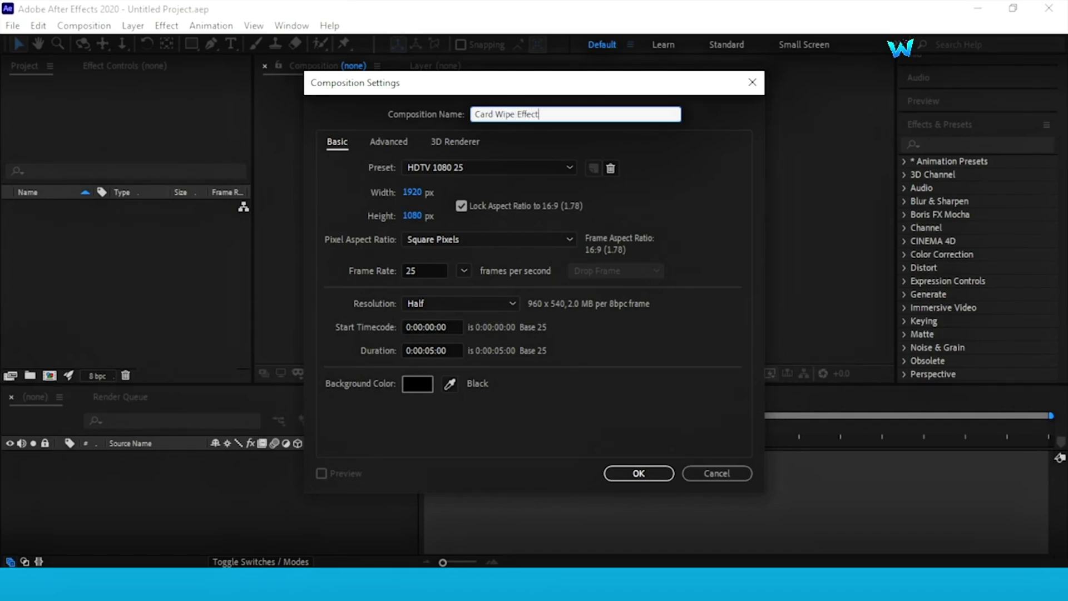
{"action": "left_click", "coordinate": [476, 164]}
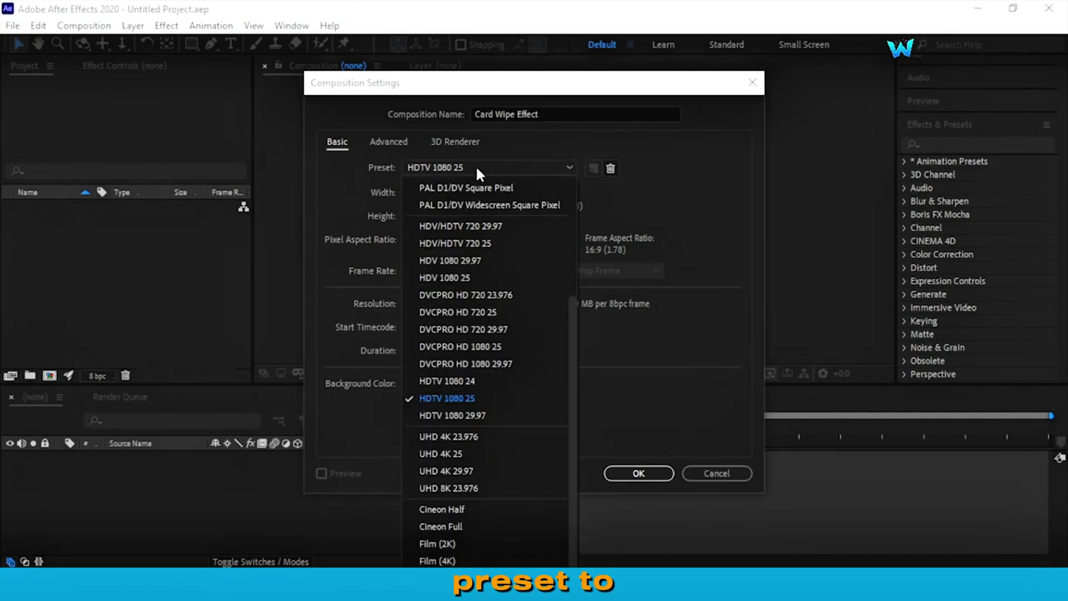
{"action": "left_click", "coordinate": [475, 397]}
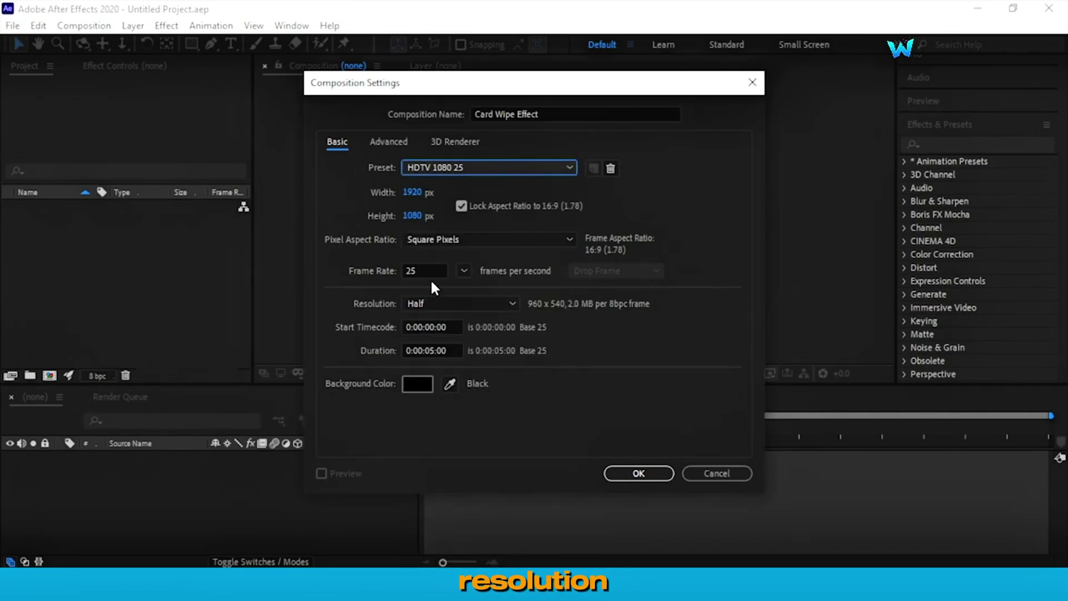
{"action": "left_click", "coordinate": [412, 193]}
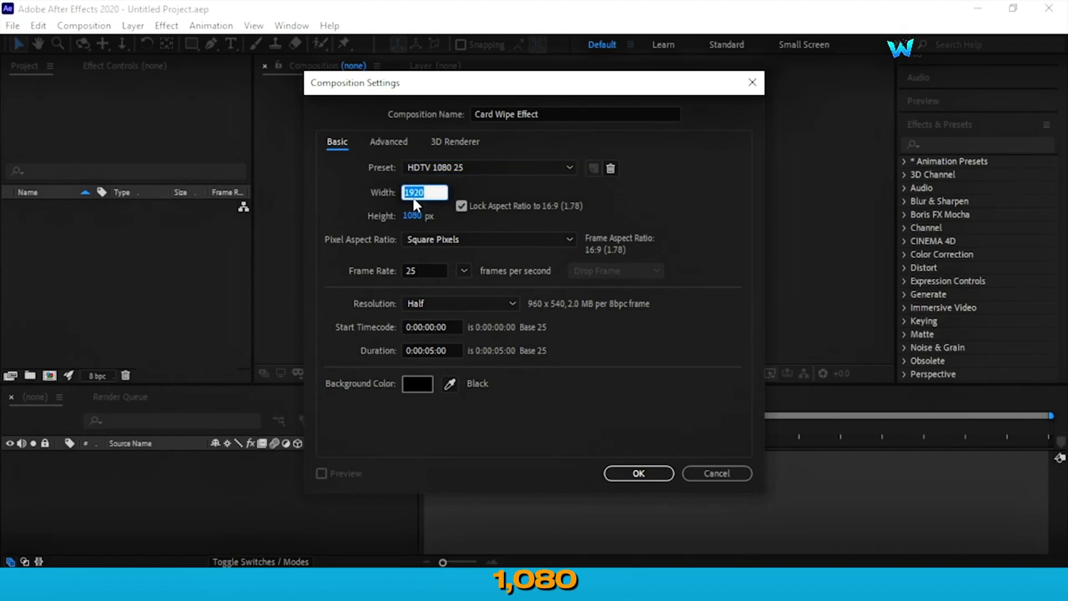
{"action": "left_click", "coordinate": [432, 351]}
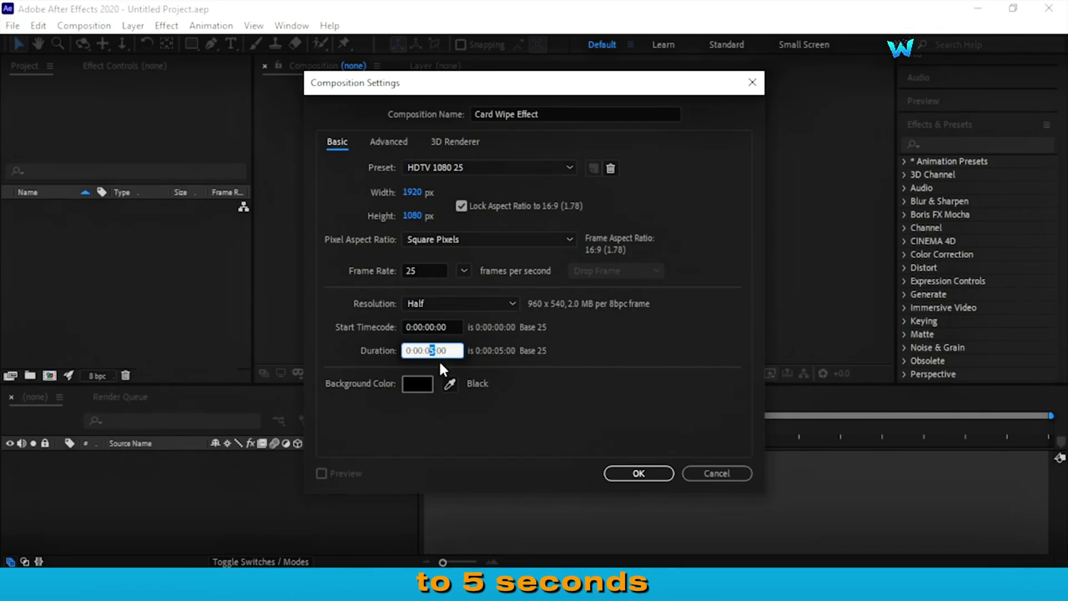
{"action": "left_click", "coordinate": [637, 476]}
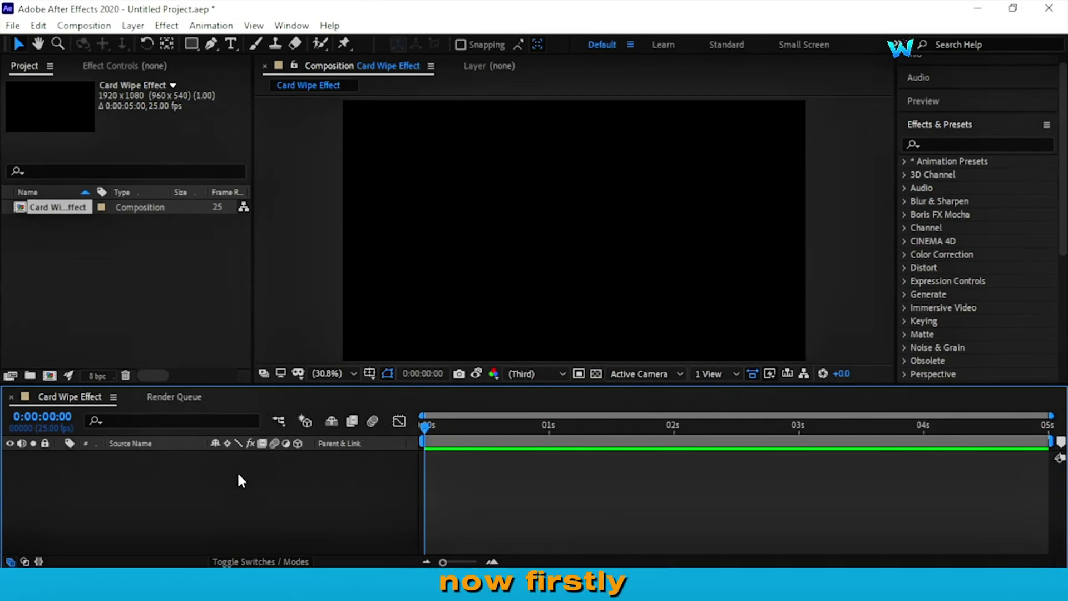
Add a black 1920 x 1080 px solid layer named BG to the composition
{"action": "right_click", "coordinate": [209, 457]}
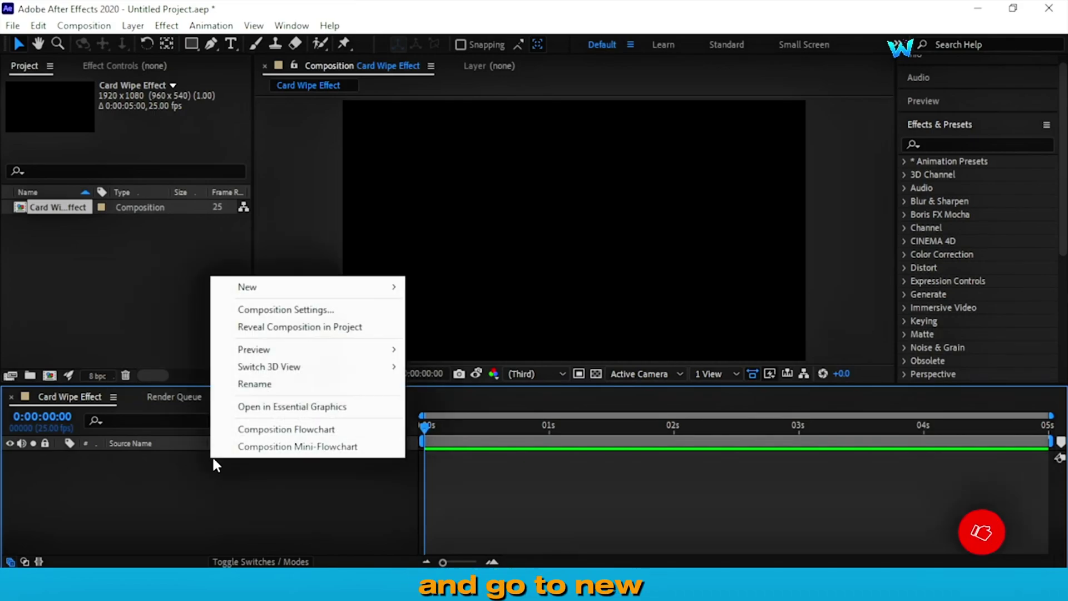
{"action": "mouse_move", "coordinate": [248, 296]}
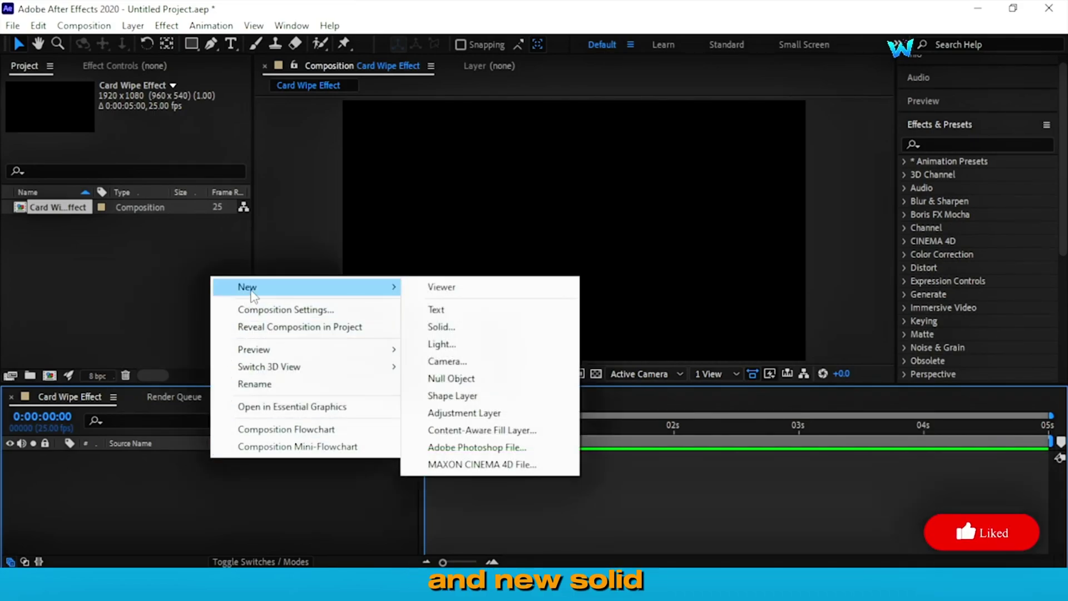
{"action": "left_click", "coordinate": [448, 328]}
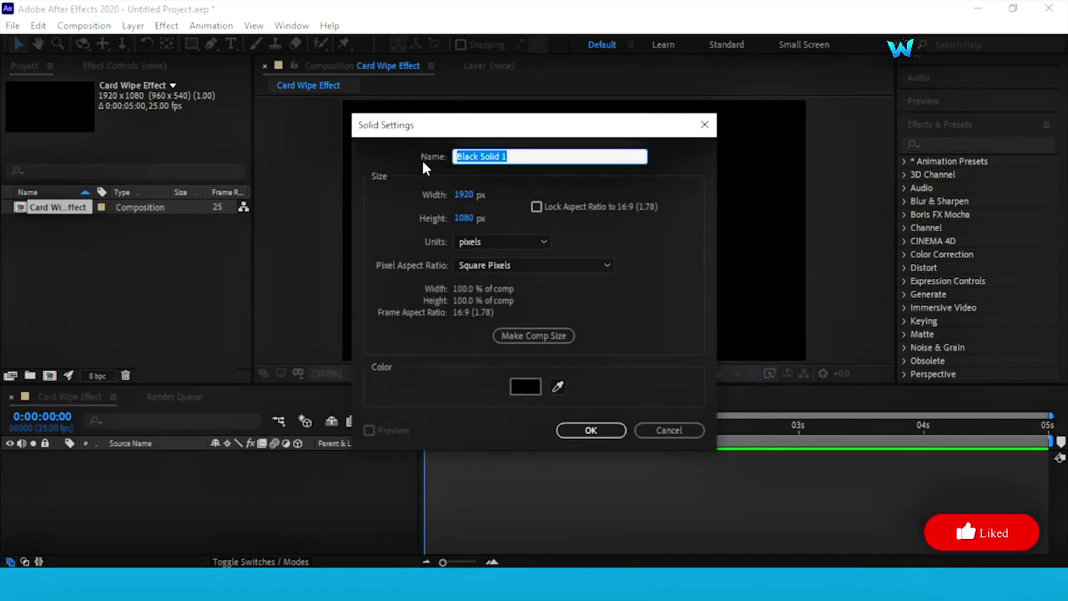
{"action": "type", "text": "BG"}
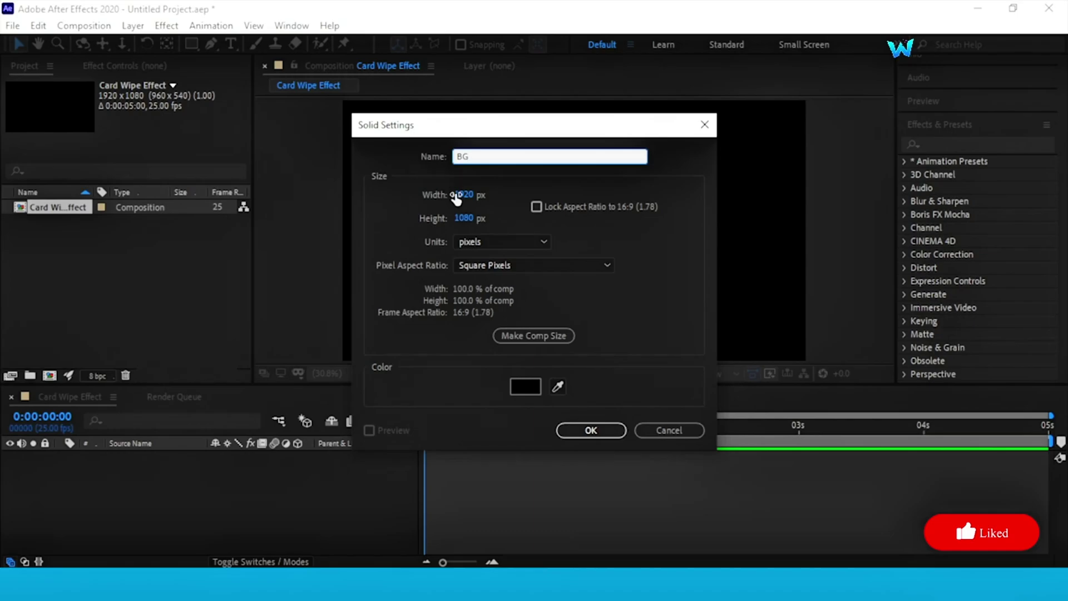
{"action": "left_click", "coordinate": [611, 437]}
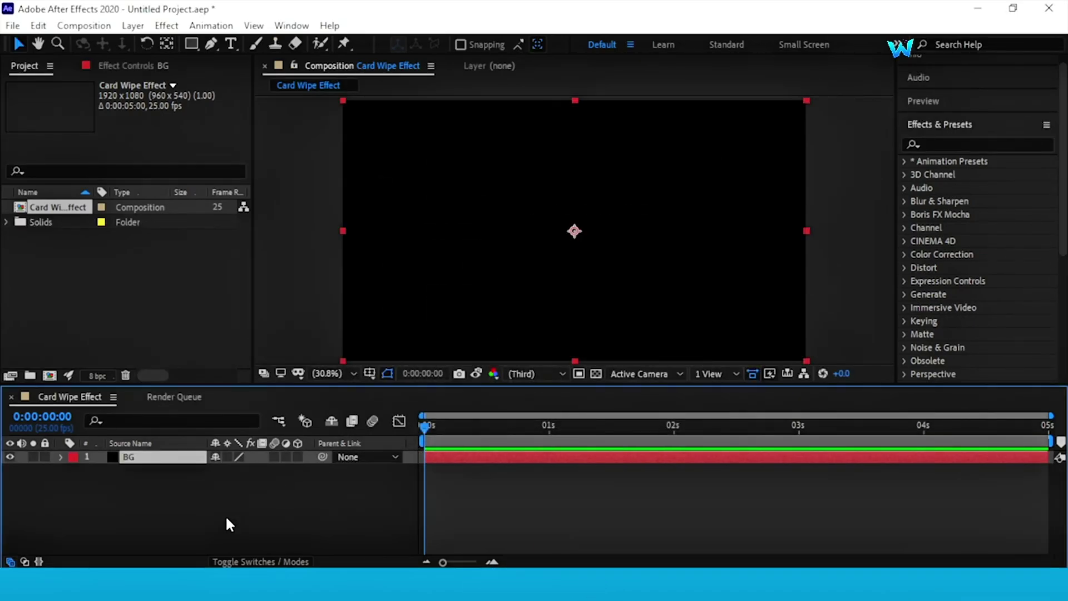
Add a horizontal text layer reading "Card Wipe" in the composition
{"action": "left_click", "coordinate": [231, 43]}
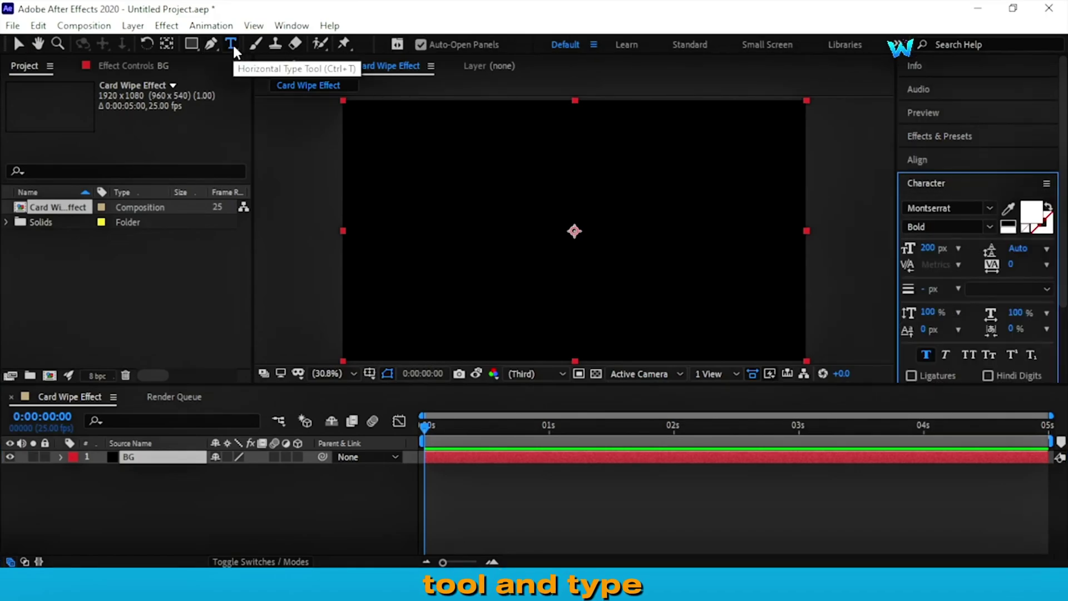
{"action": "left_click", "coordinate": [497, 226]}
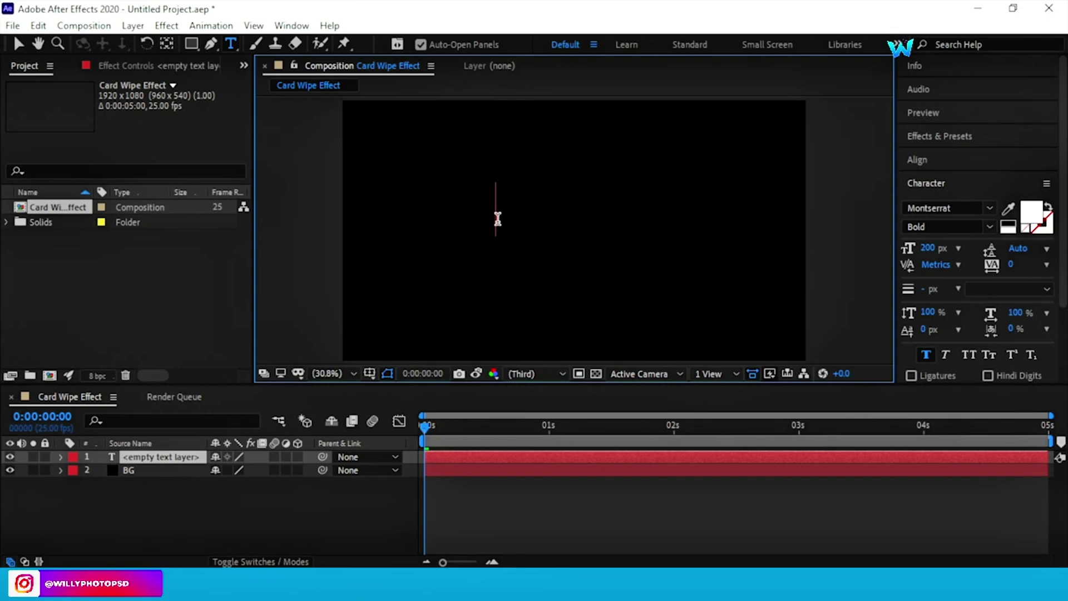
{"action": "type", "text": "C"}
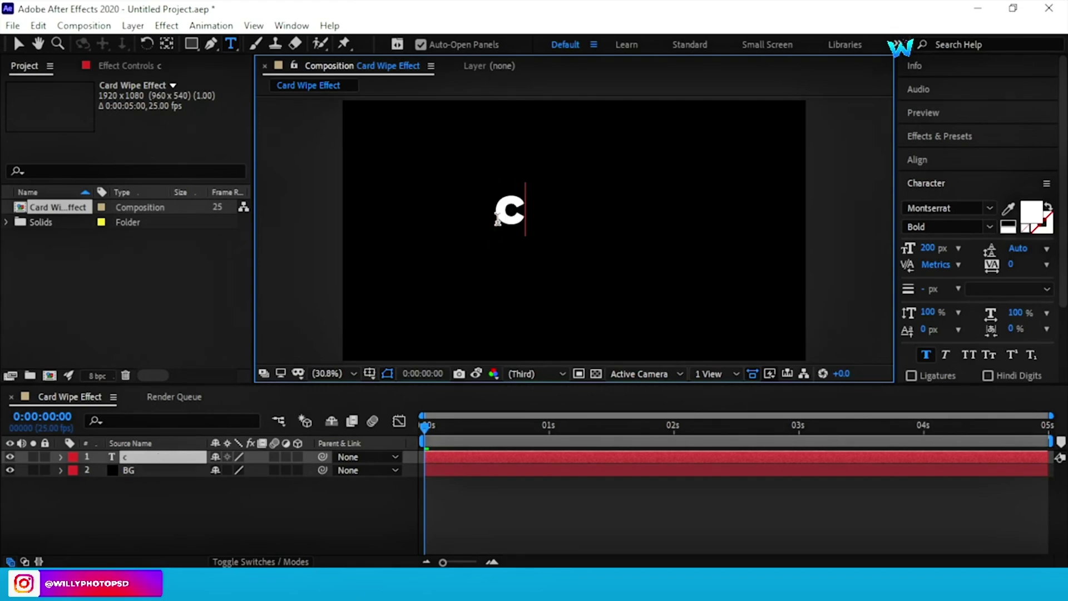
{"action": "key", "text": "BackSpace"}
{"action": "type", "text": "Car"}
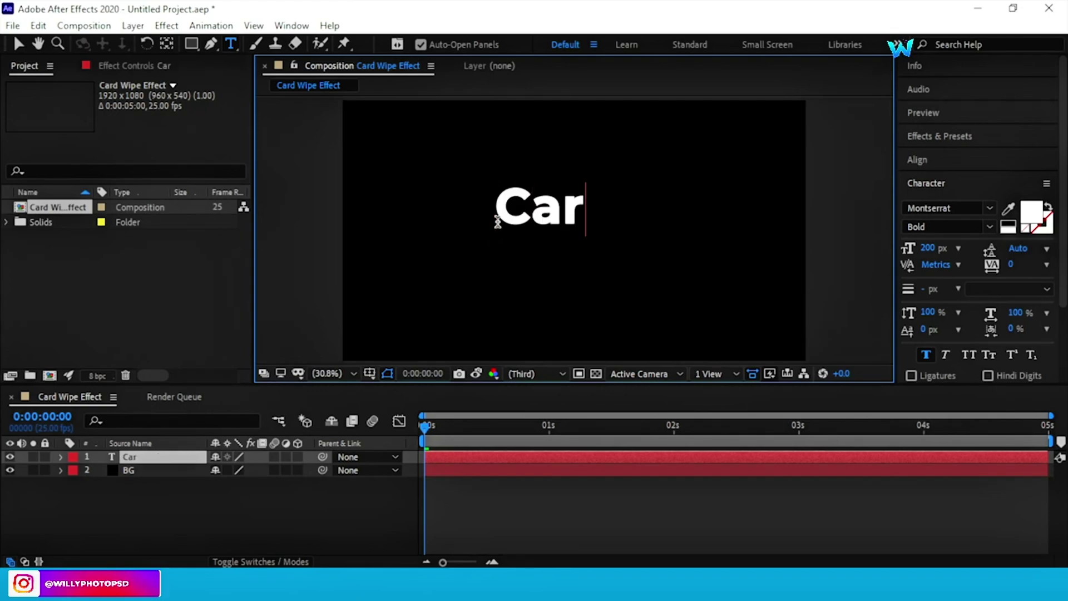
{"action": "type", "text": "d Wipe"}
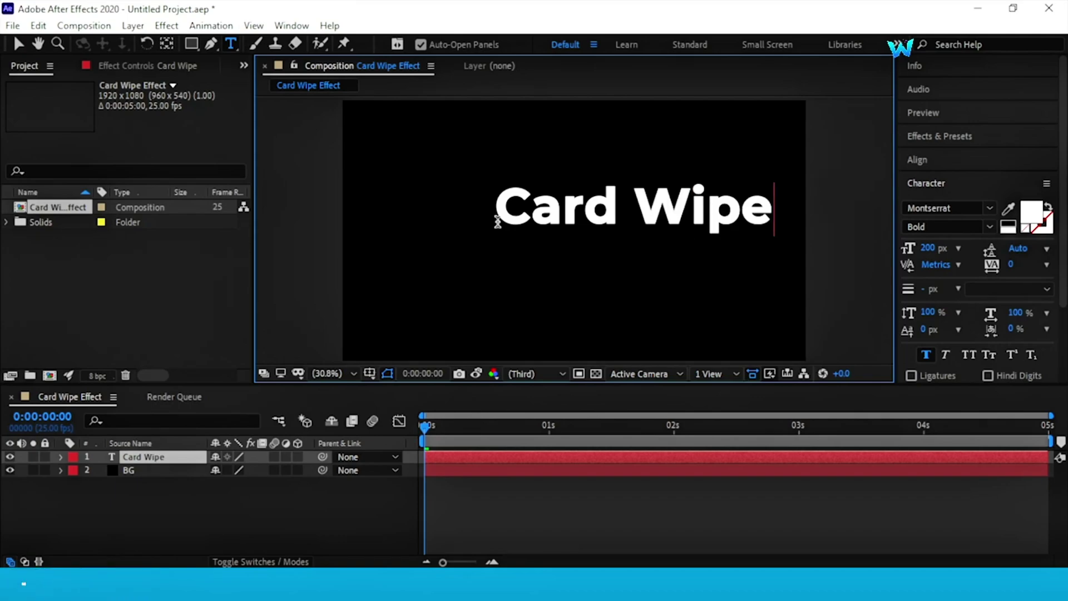
Center the Card Wipe text layer horizontally and vertically within the composition
{"action": "left_click", "coordinate": [917, 160]}
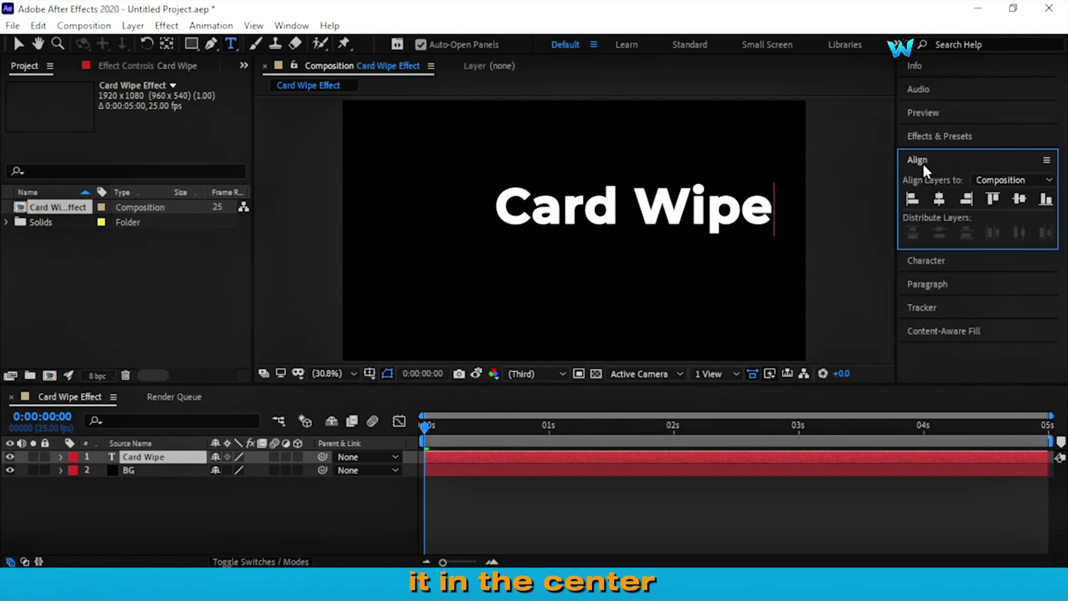
{"action": "left_click", "coordinate": [939, 198]}
{"action": "left_click", "coordinate": [1019, 199]}
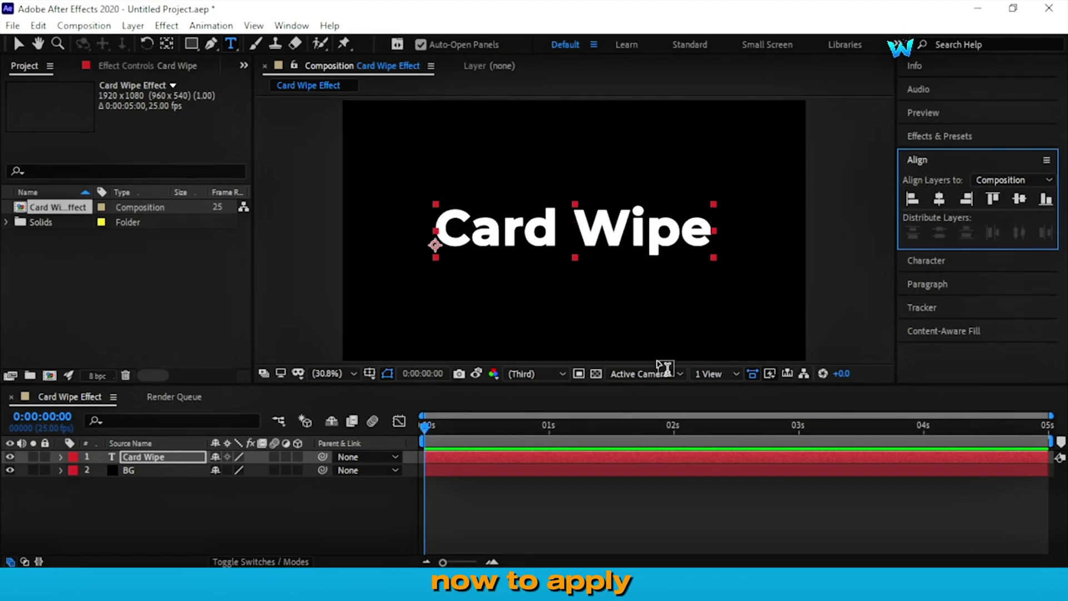
Find the Card Wipe transition effect and apply it to the Card Wipe text layer
{"action": "left_click", "coordinate": [591, 459]}
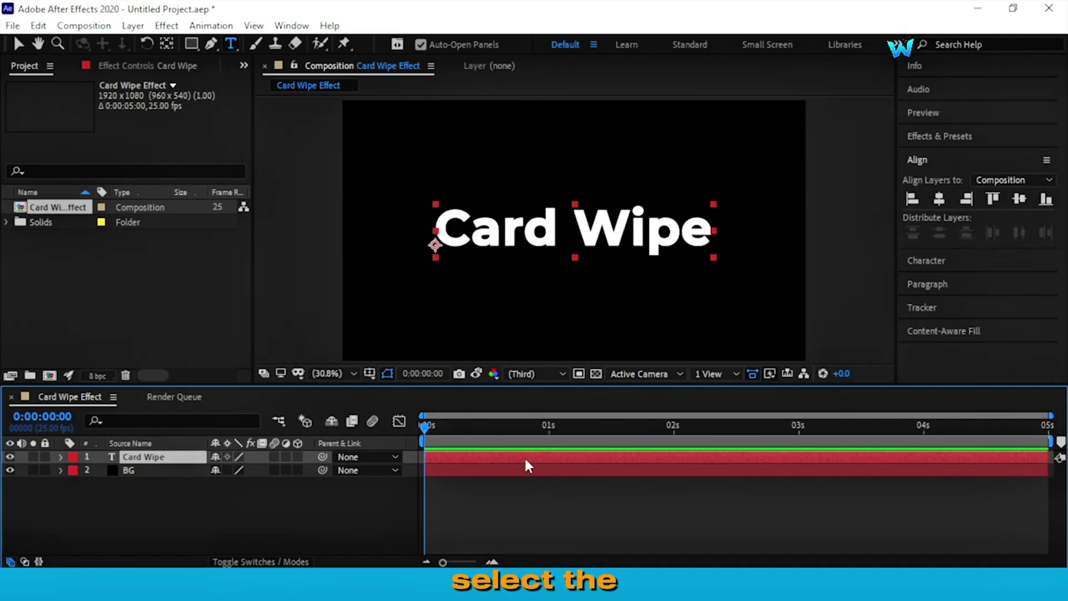
{"action": "left_click", "coordinate": [940, 139]}
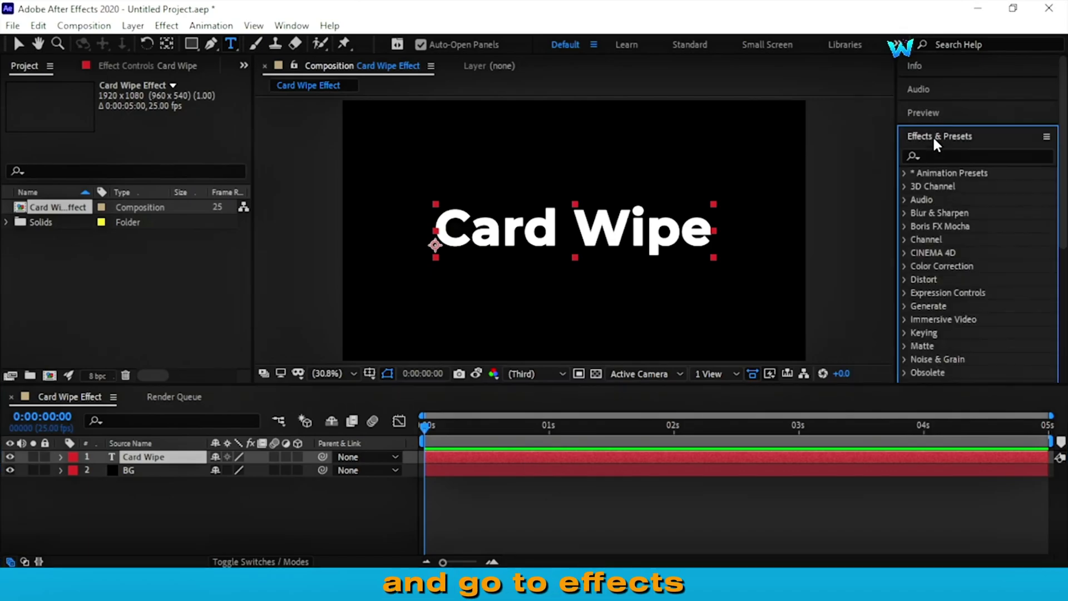
{"action": "left_click", "coordinate": [940, 156]}
{"action": "type", "text": "c"}
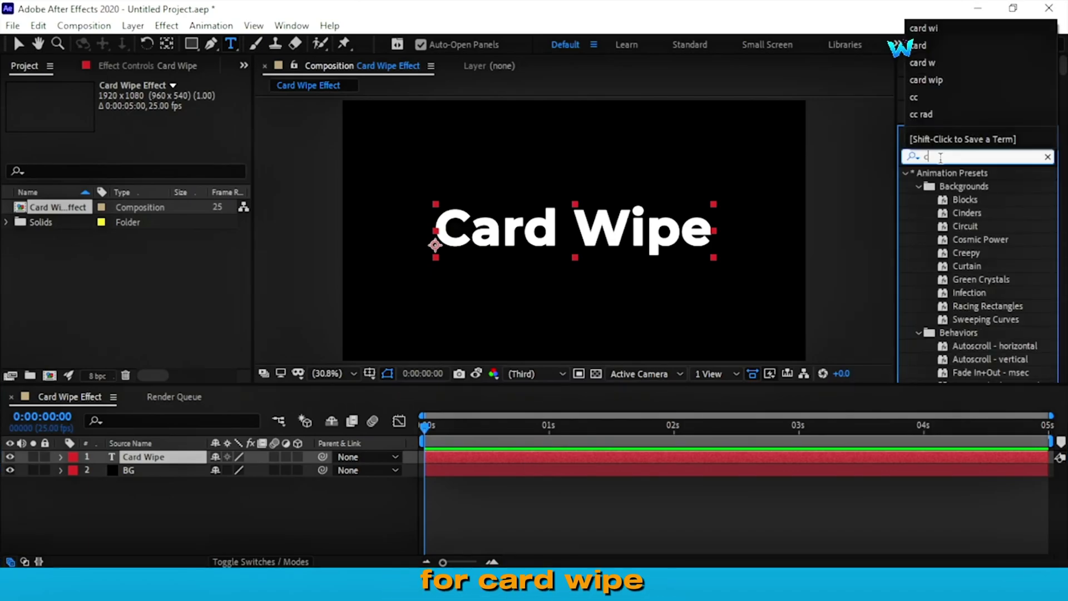
{"action": "type", "text": "ard wipe"}
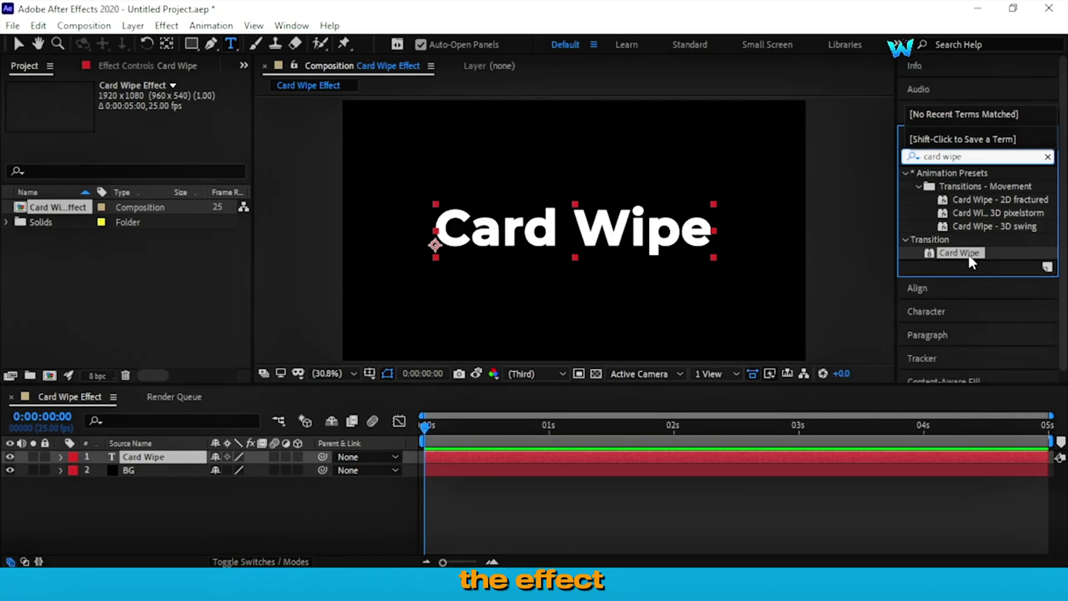
{"action": "double_click", "coordinate": [952, 252]}
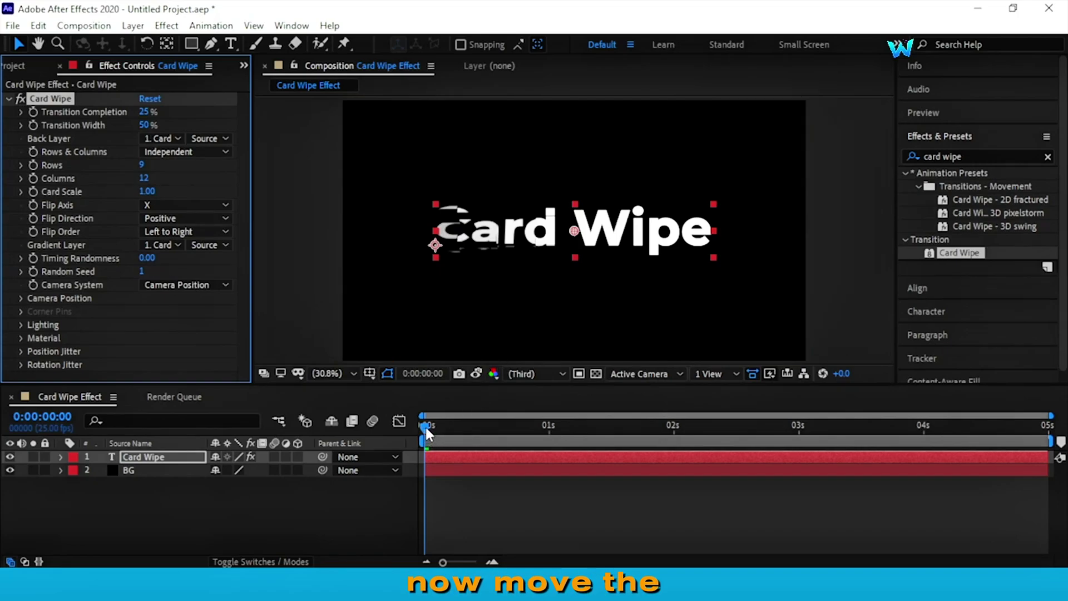
Keyframe the effect's Transition Completion at 0% at the start of the timeline
{"action": "mouse_move", "coordinate": [425, 425]}
{"action": "left_mouse_down"}
{"action": "mouse_move", "coordinate": [437, 425]}
{"action": "mouse_move", "coordinate": [410, 426]}
{"action": "left_mouse_up"}
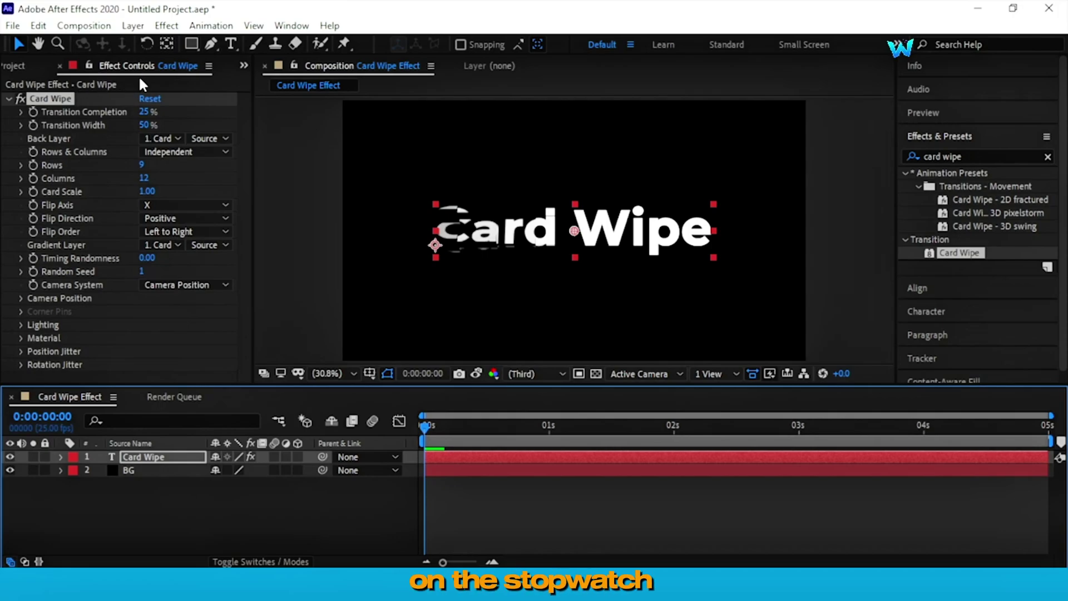
{"action": "left_click", "coordinate": [31, 110]}
{"action": "left_click", "coordinate": [145, 112]}
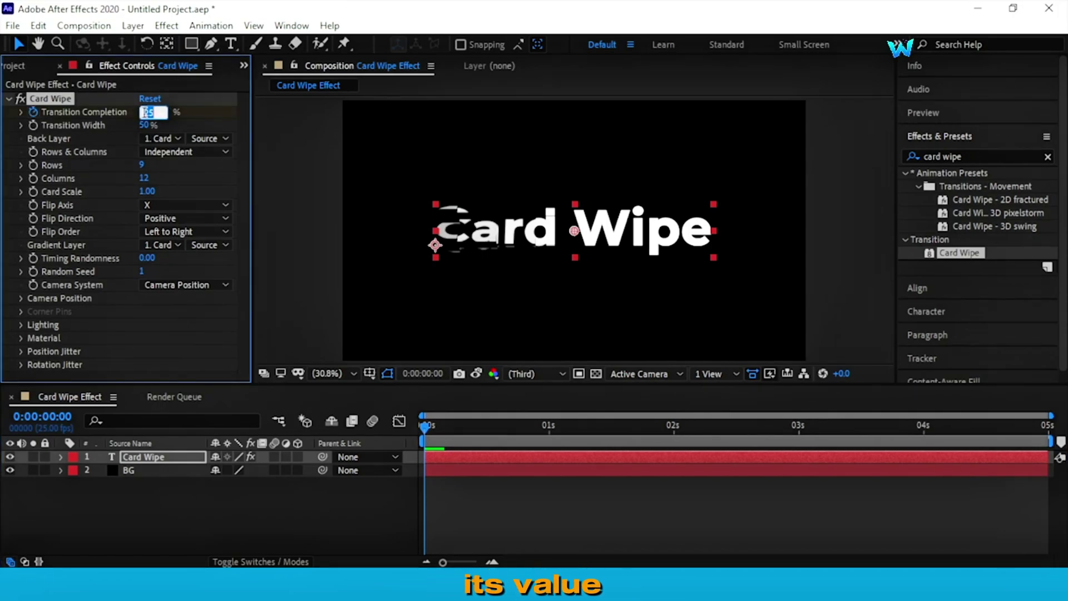
{"action": "type", "text": "0"}
{"action": "key", "text": "Return"}
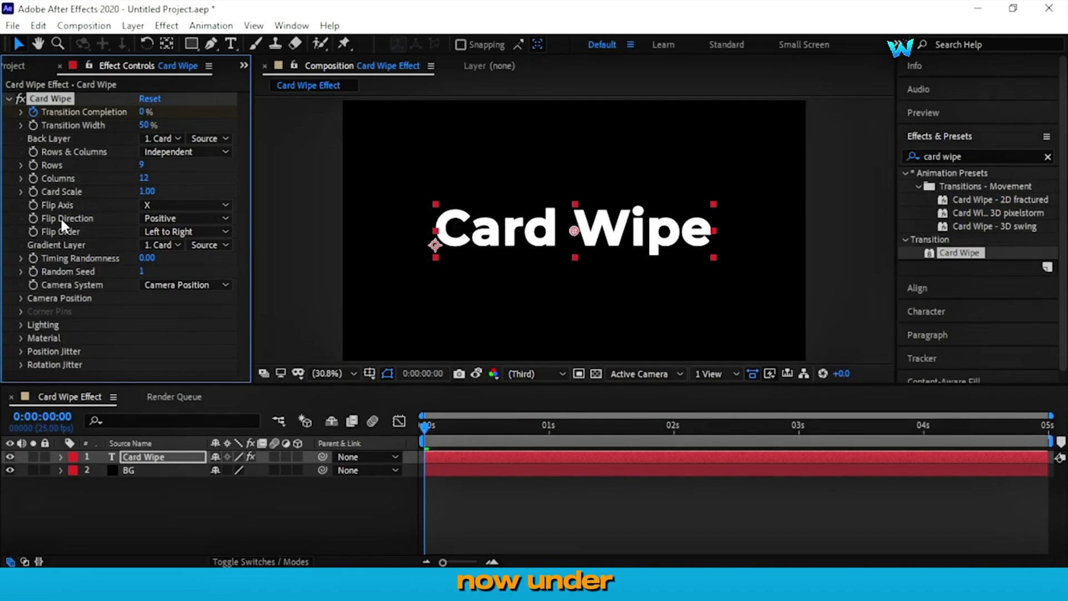
Keyframe the Light Color in the effect's Lighting settings as white (FFFFFF) at 0:00:00:00
{"action": "left_click", "coordinate": [20, 325]}
{"action": "scroll", "coordinate": [61, 329], "scroll_direction": "down", "scroll_amount": 5}
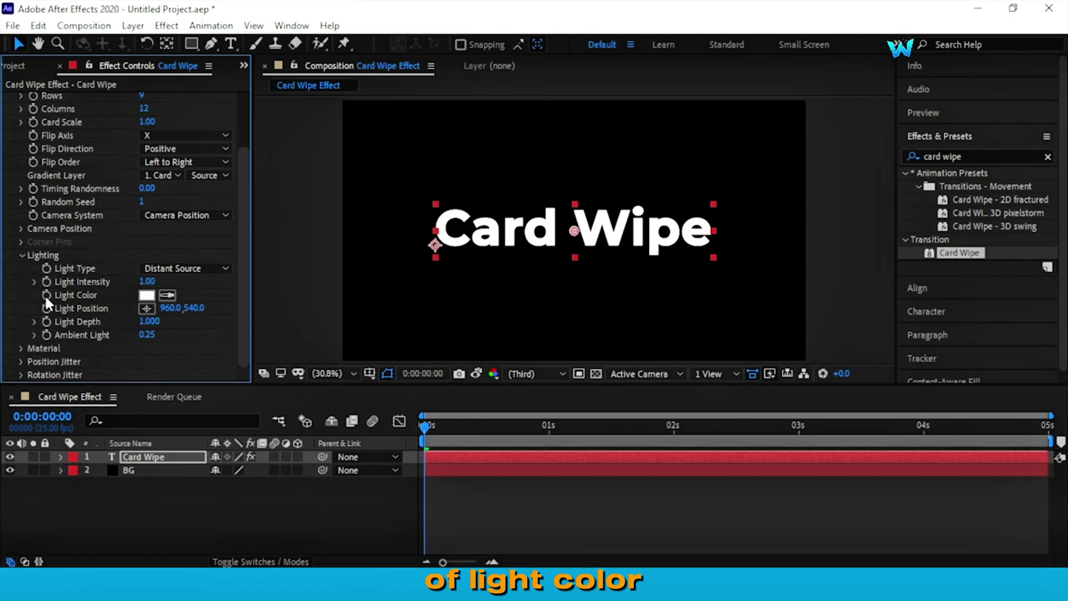
{"action": "left_click", "coordinate": [45, 295]}
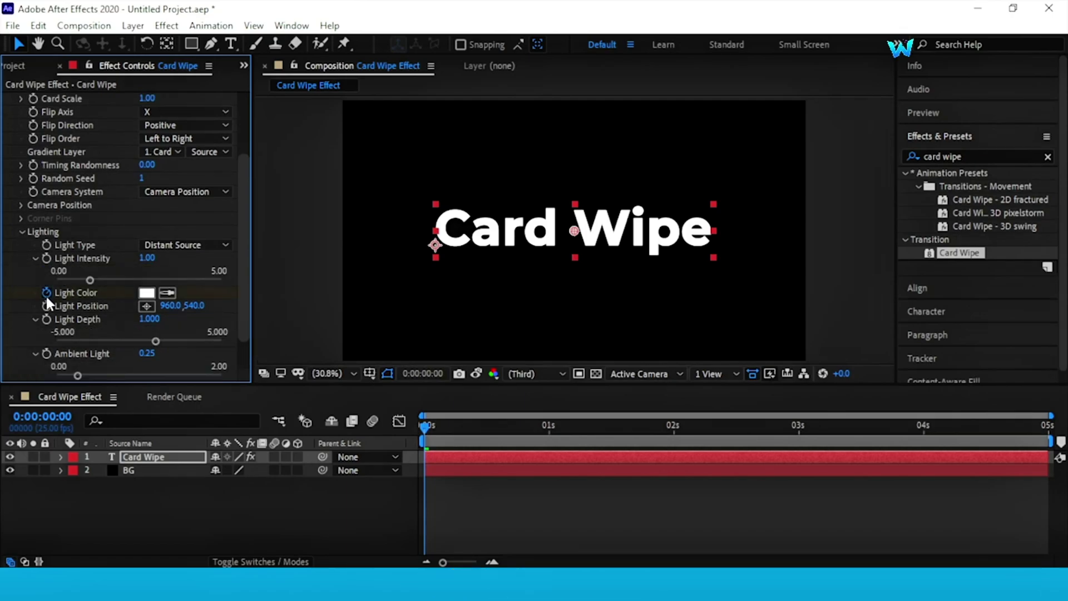
{"action": "left_click", "coordinate": [146, 293]}
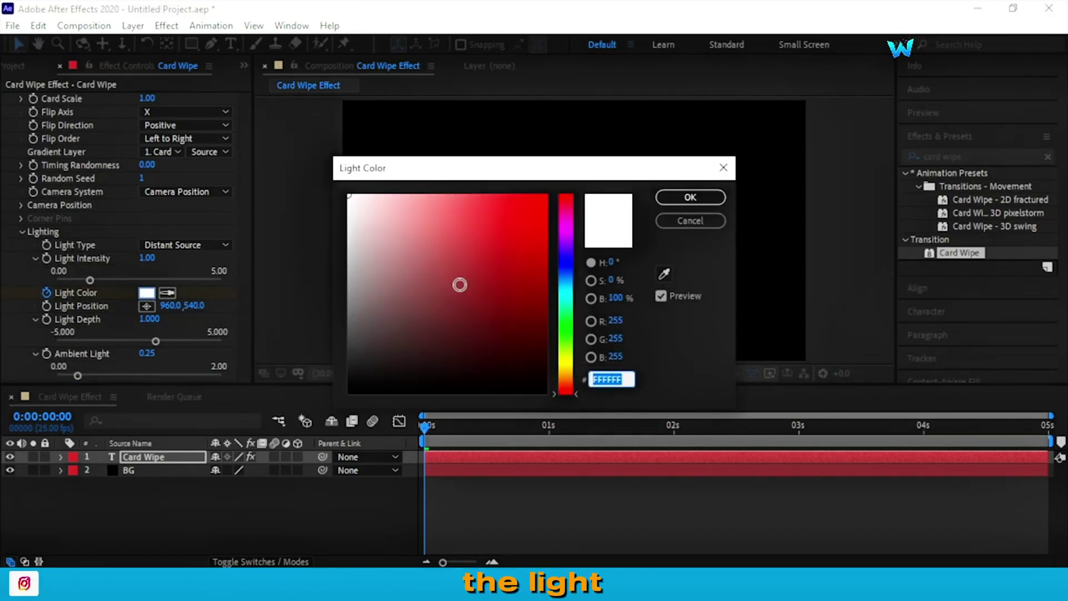
{"action": "left_click", "coordinate": [690, 198]}
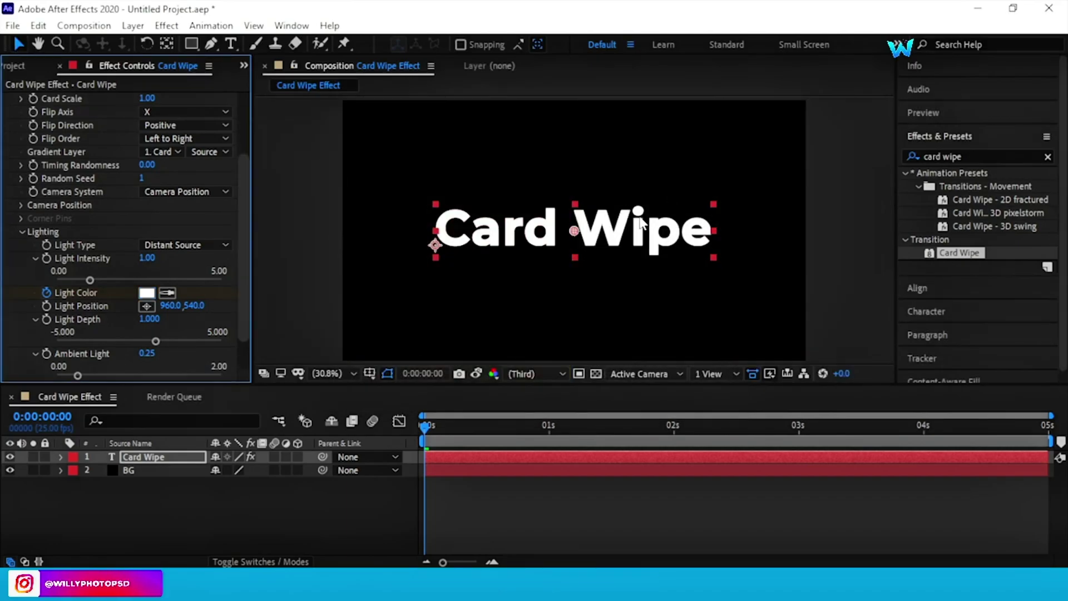
Change the effect's Light Color to a bright yellowish green at 0:00:01:12
{"action": "left_click_drag", "start_coordinate": [427, 426], "coordinate": [613, 439]}
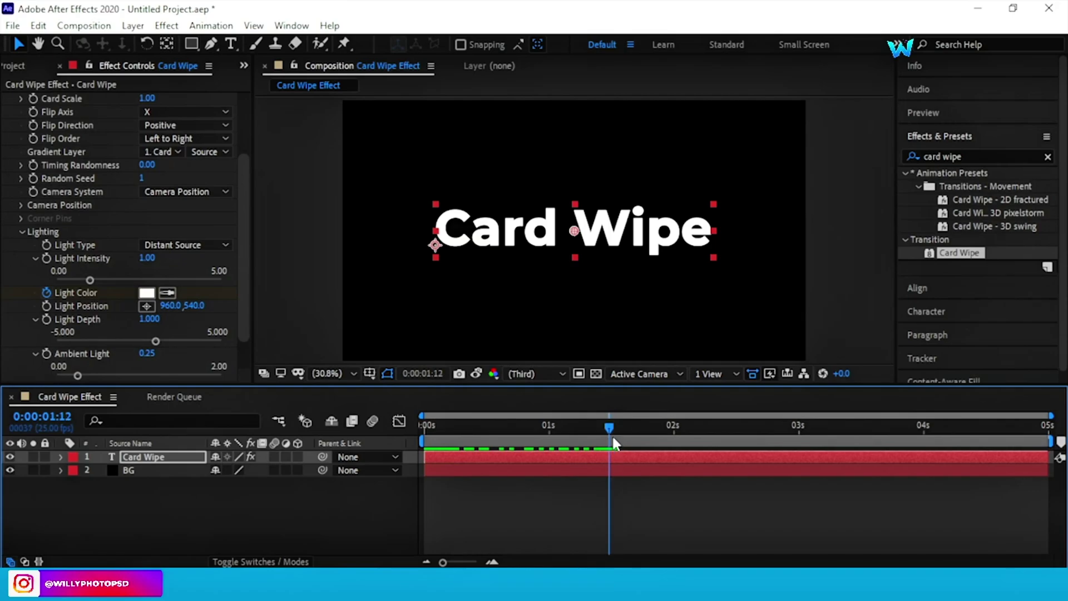
{"action": "left_click", "coordinate": [152, 295]}
{"action": "left_click_drag", "start_coordinate": [573, 301], "coordinate": [572, 347]}
{"action": "left_click", "coordinate": [523, 225]}
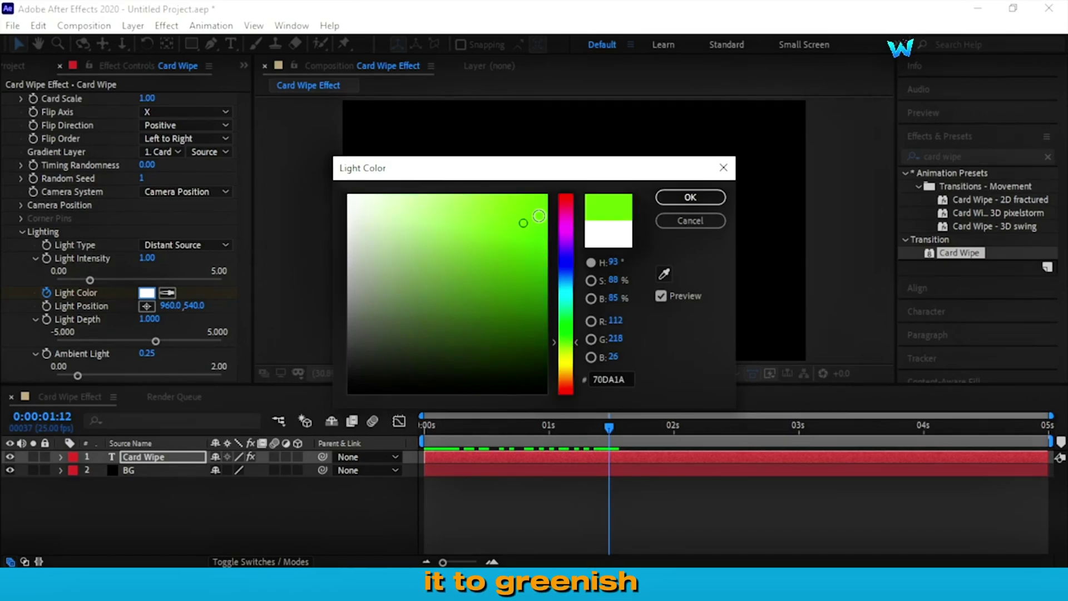
{"action": "left_click", "coordinate": [700, 197]}
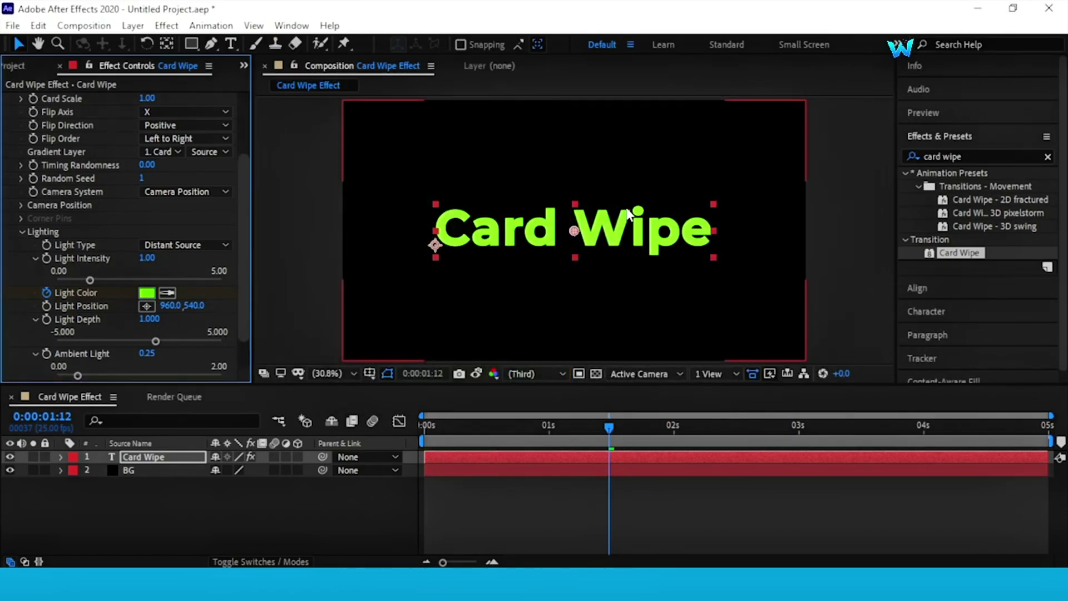
Set the Card Wipe effect's Transition Completion to 100% at 0:00:01:12
{"action": "left_click_drag", "start_coordinate": [245, 253], "coordinate": [245, 168]}
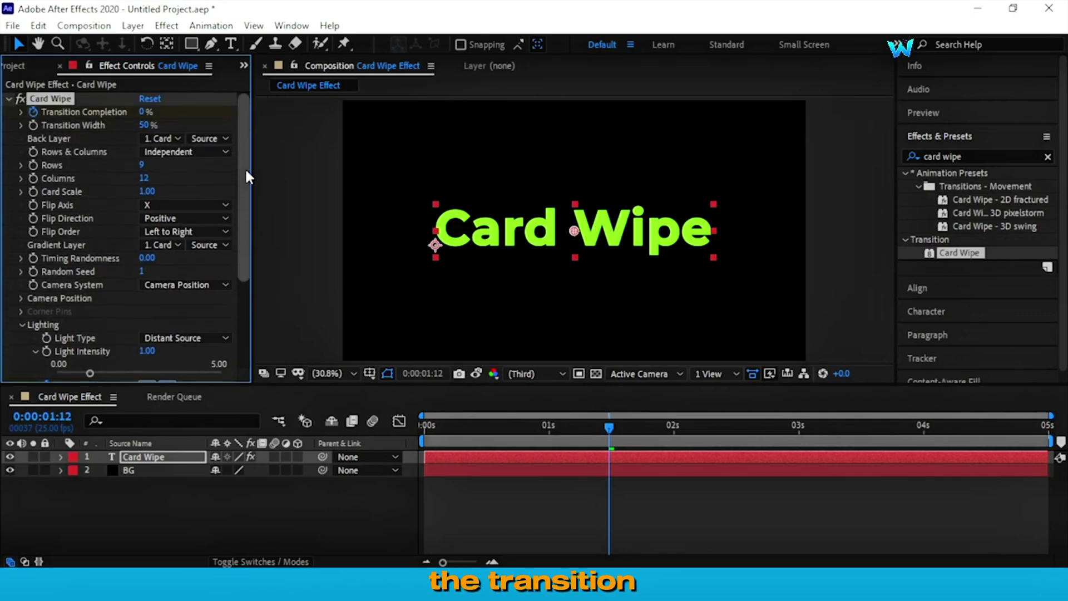
{"action": "left_click", "coordinate": [143, 110]}
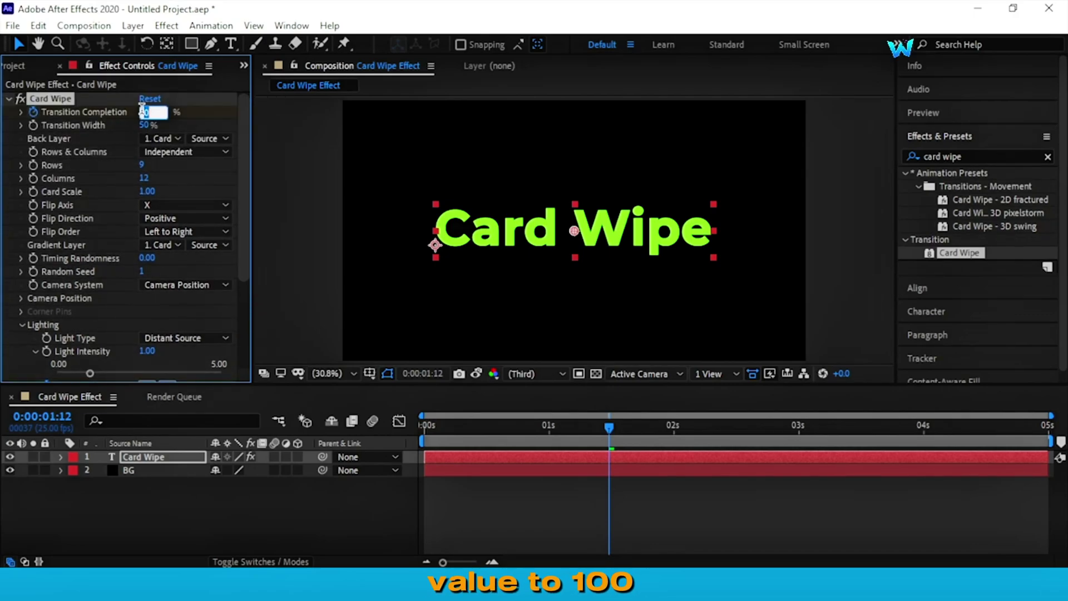
{"action": "key", "text": "Return"}
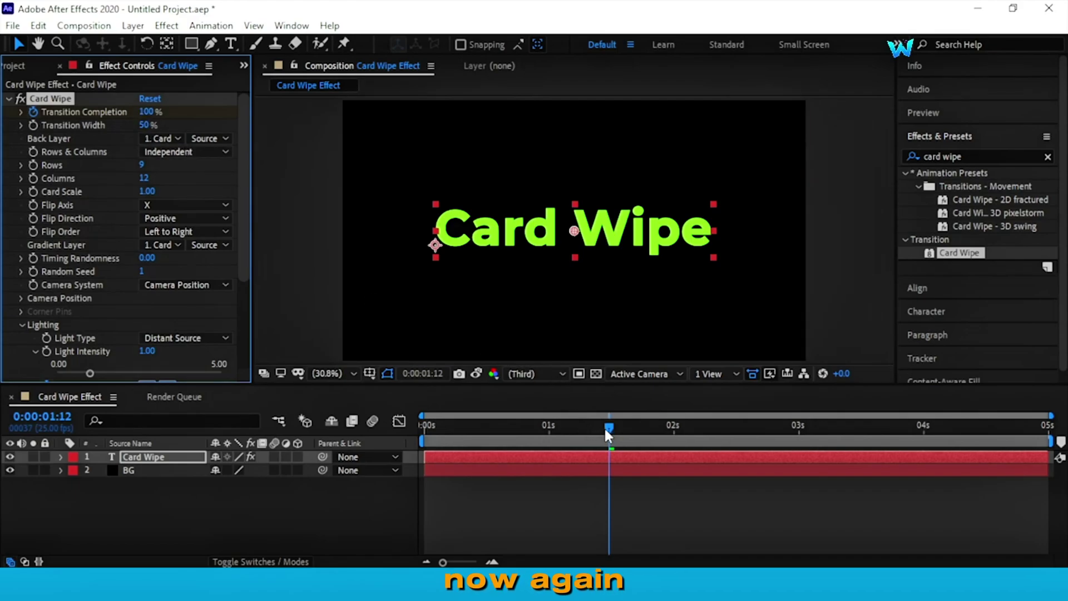
Keyframe the Card Wipe effect's Transition Completion back to 0% at 0:00:03:13
{"action": "left_click_drag", "start_coordinate": [605, 430], "coordinate": [863, 429]}
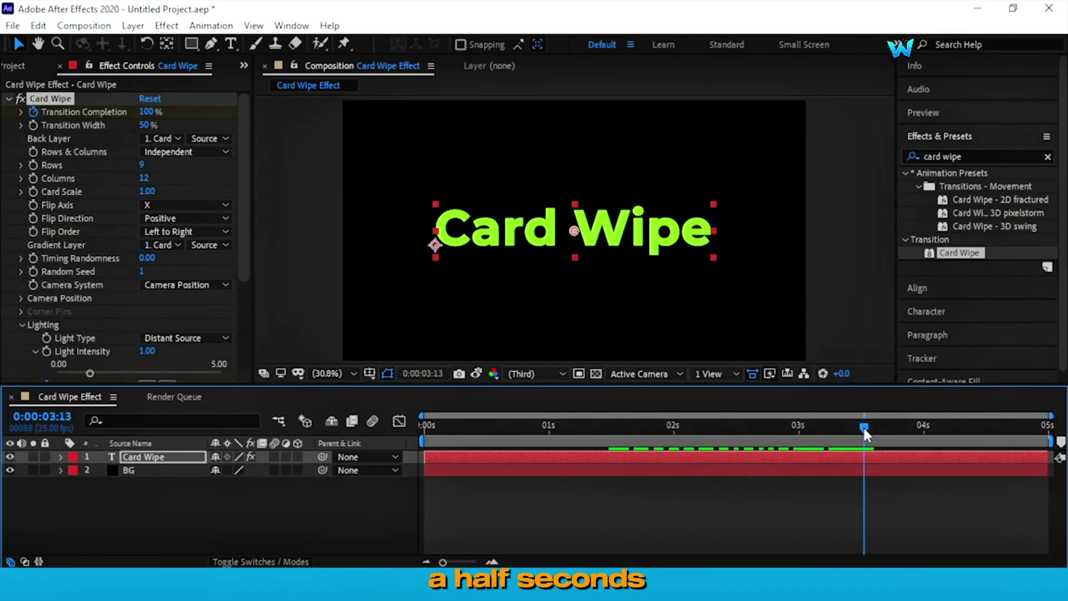
{"action": "left_click", "coordinate": [148, 113]}
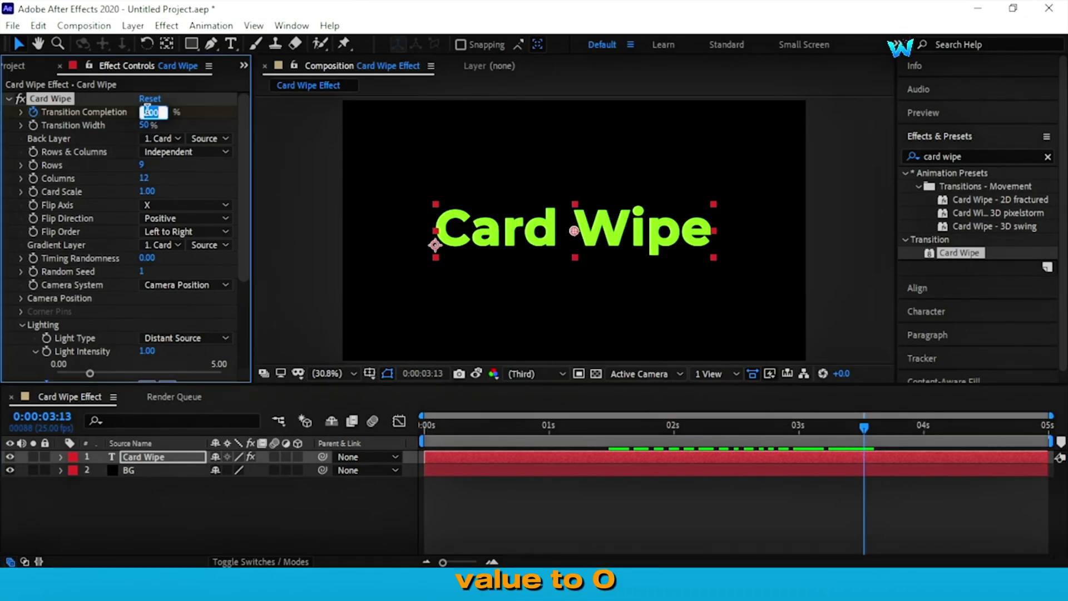
{"action": "key", "text": "Return"}
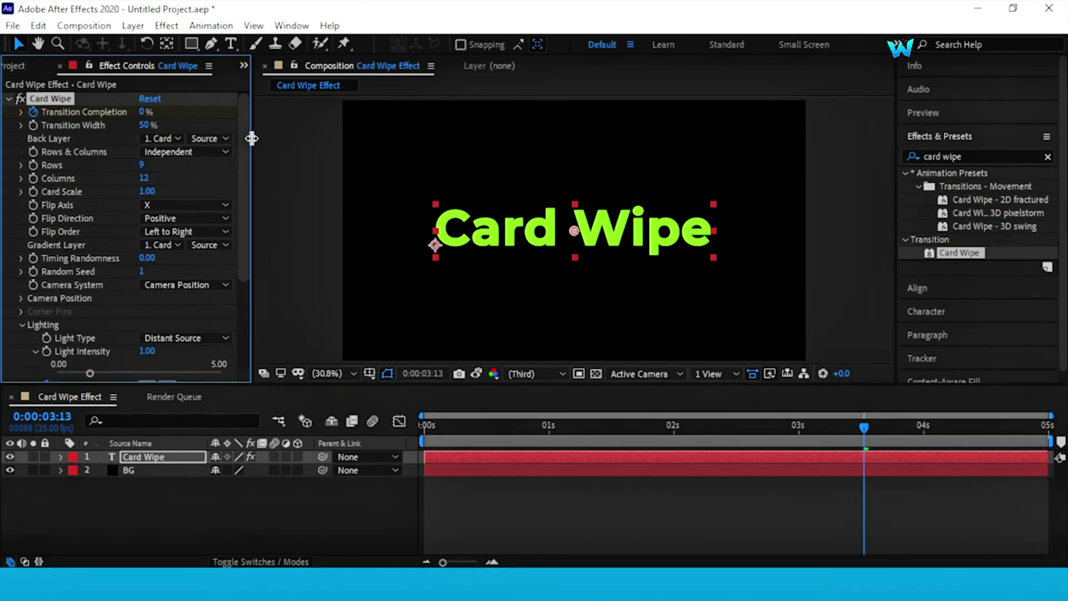
Set the effect's Light Color to white (FFFFFF) at 0:00:03:13
{"action": "left_click_drag", "start_coordinate": [243, 136], "coordinate": [242, 242]}
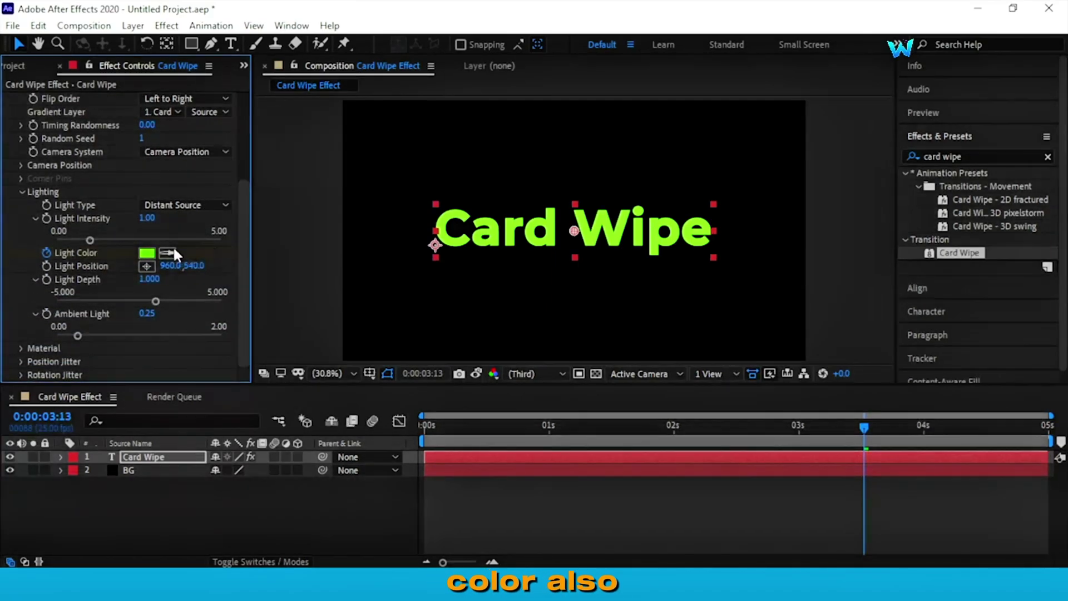
{"action": "left_click", "coordinate": [146, 254]}
{"action": "type", "text": "FFFFFF"}
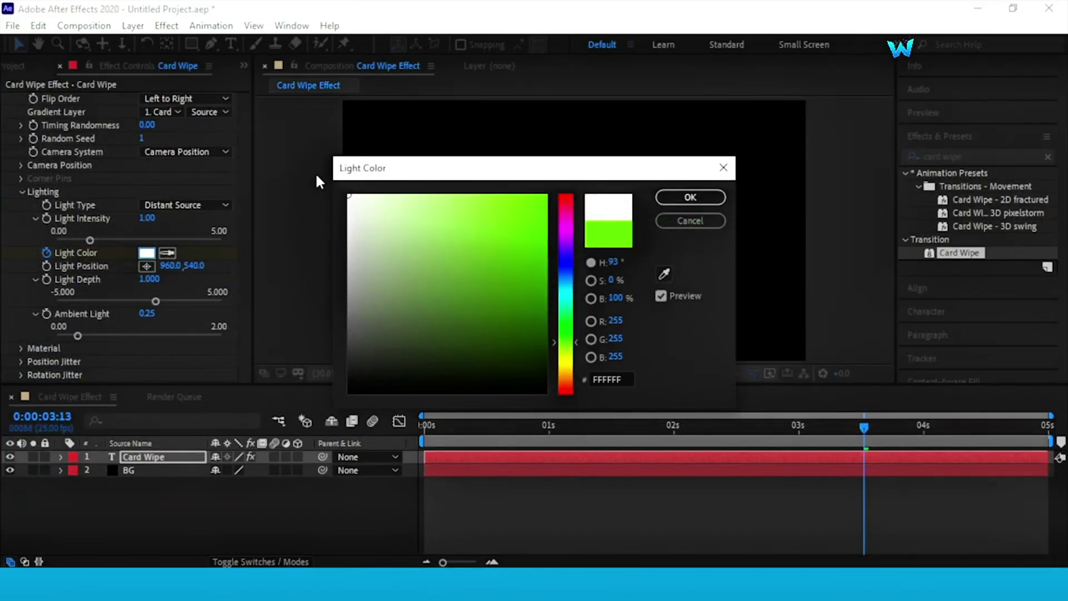
{"action": "left_click", "coordinate": [676, 197]}
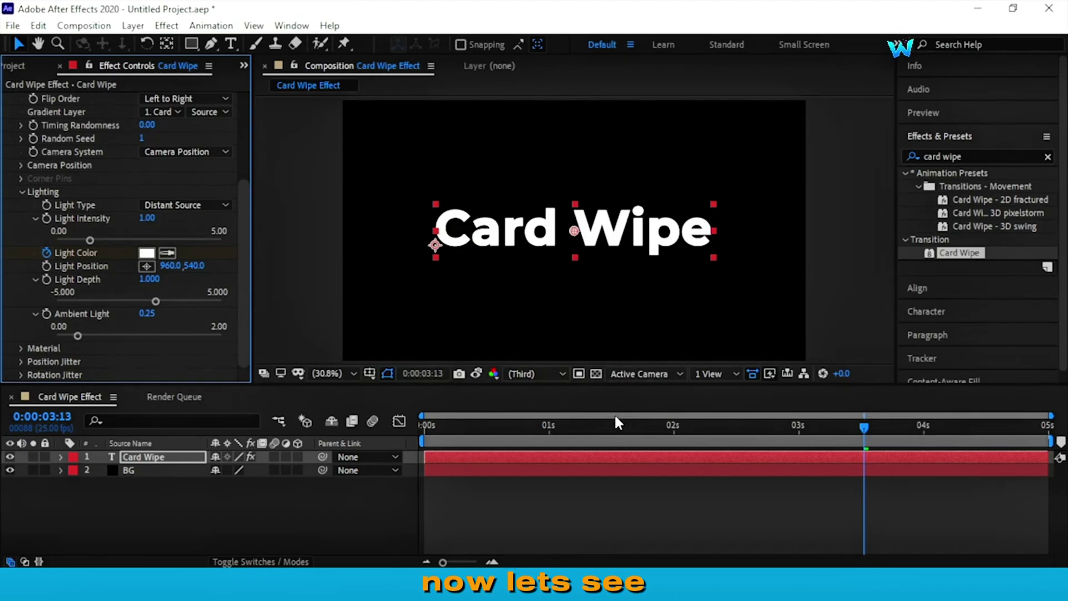
Preview the card wipe text animation from the start of the timeline and return to 0:00:00:00
{"action": "left_click_drag", "start_coordinate": [614, 423], "coordinate": [495, 422]}
{"action": "key", "text": "space"}
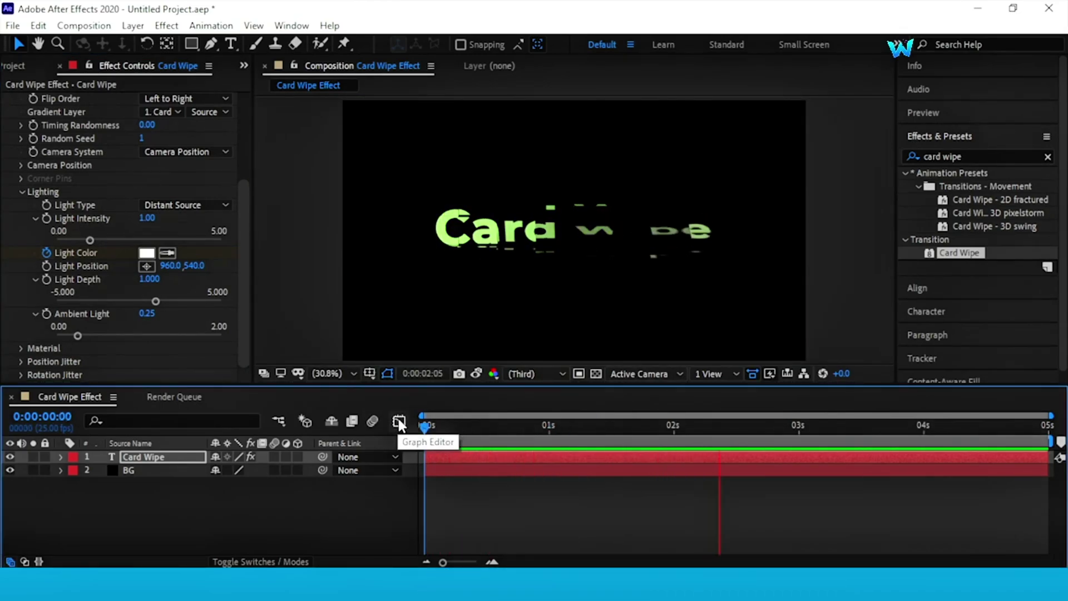
{"action": "left_click_drag", "start_coordinate": [570, 427], "coordinate": [409, 434]}
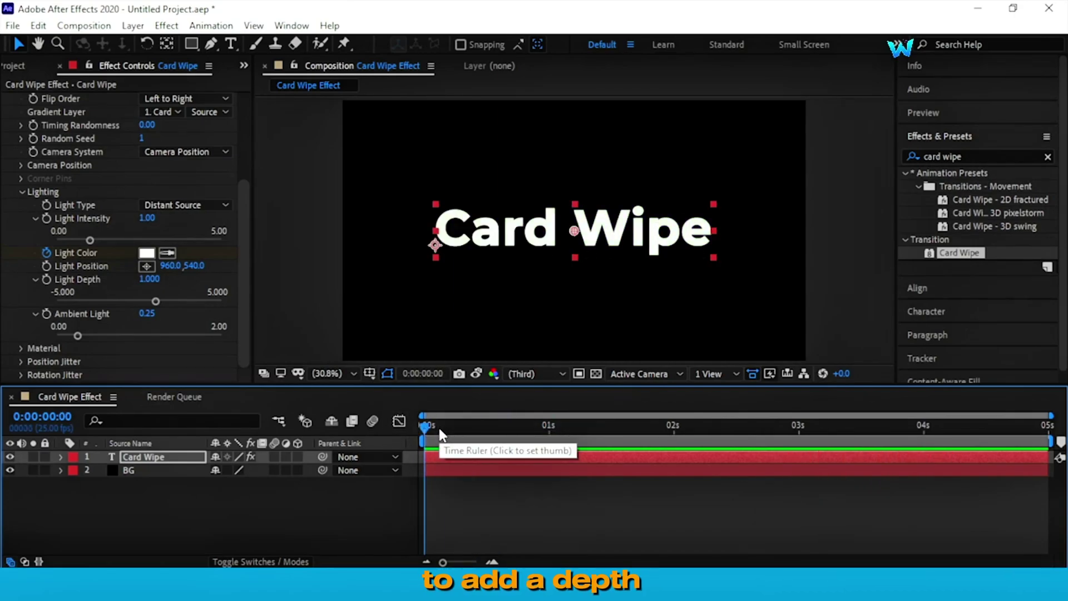
Import the TEXTURE video from the My videos folder as footage and place it above the Card Wipe text layer
{"action": "left_click", "coordinate": [15, 65]}
{"action": "double_click", "coordinate": [89, 262]}
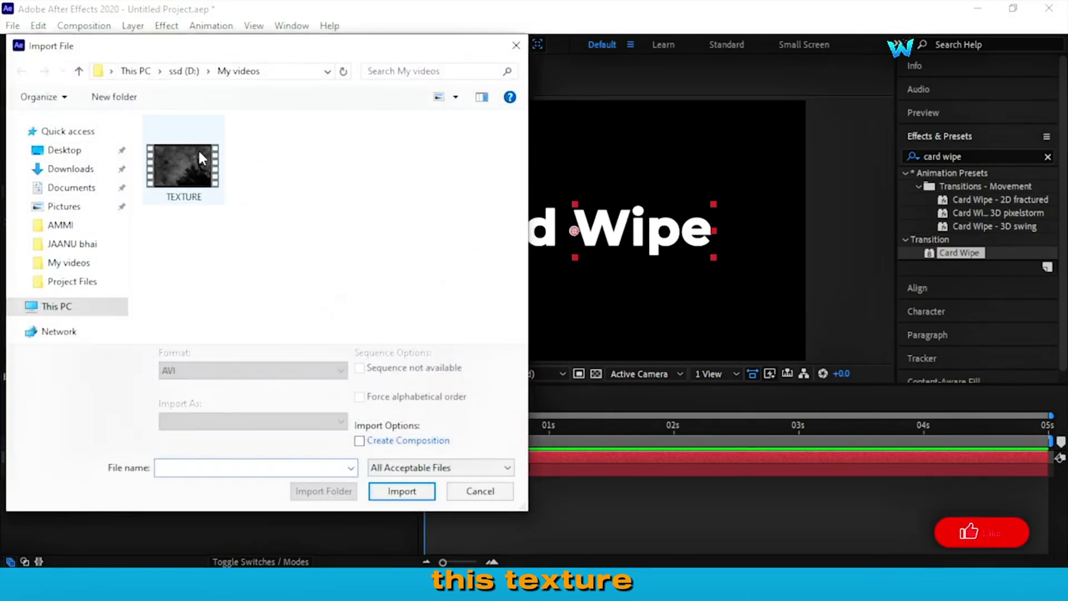
{"action": "left_click", "coordinate": [204, 162]}
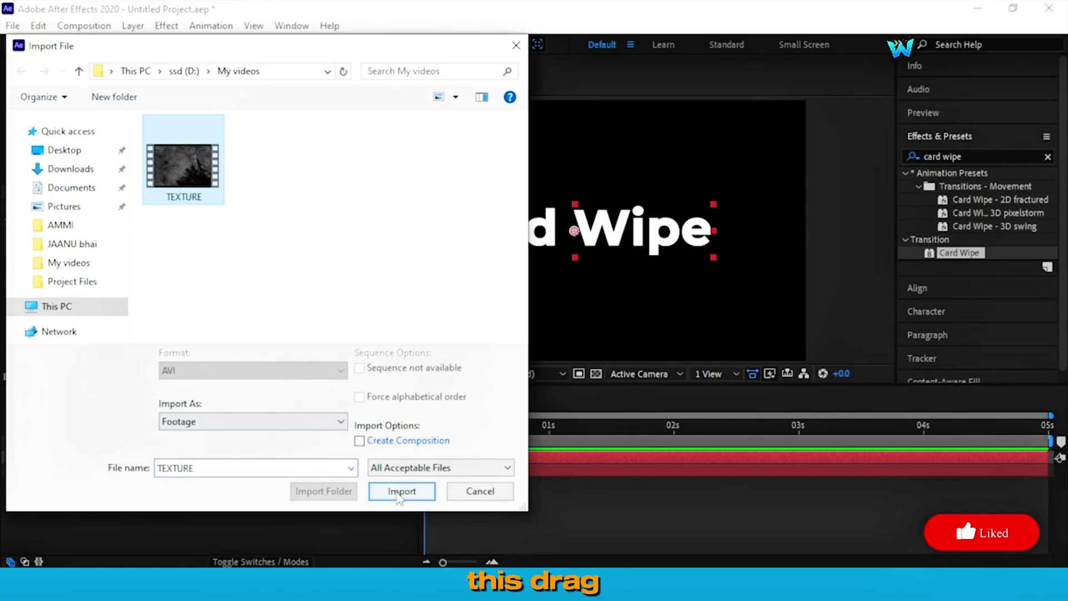
{"action": "left_click", "coordinate": [401, 490]}
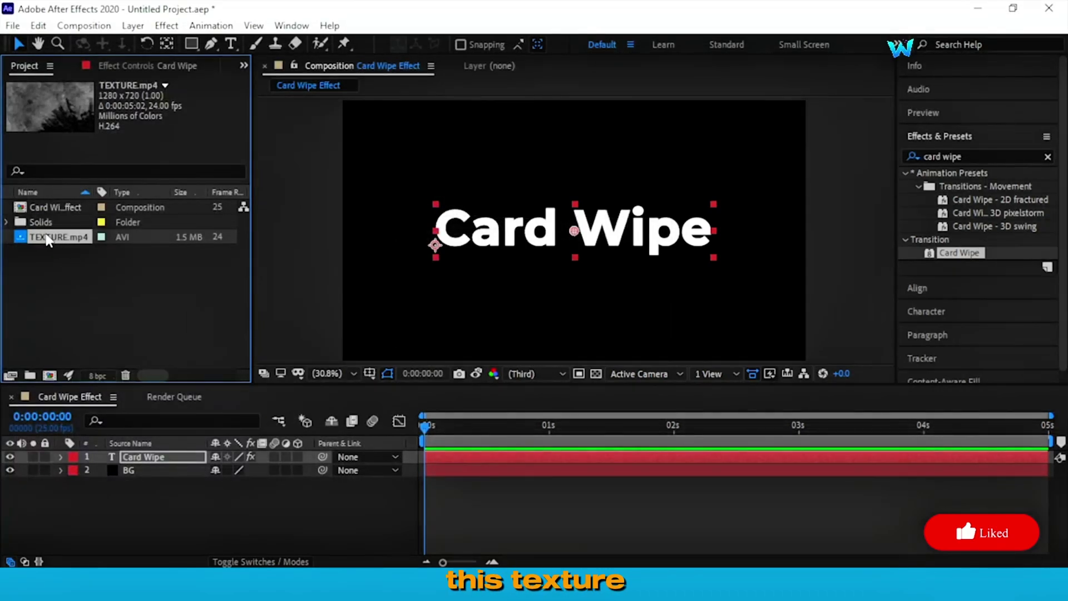
{"action": "left_click_drag", "start_coordinate": [47, 240], "coordinate": [140, 455]}
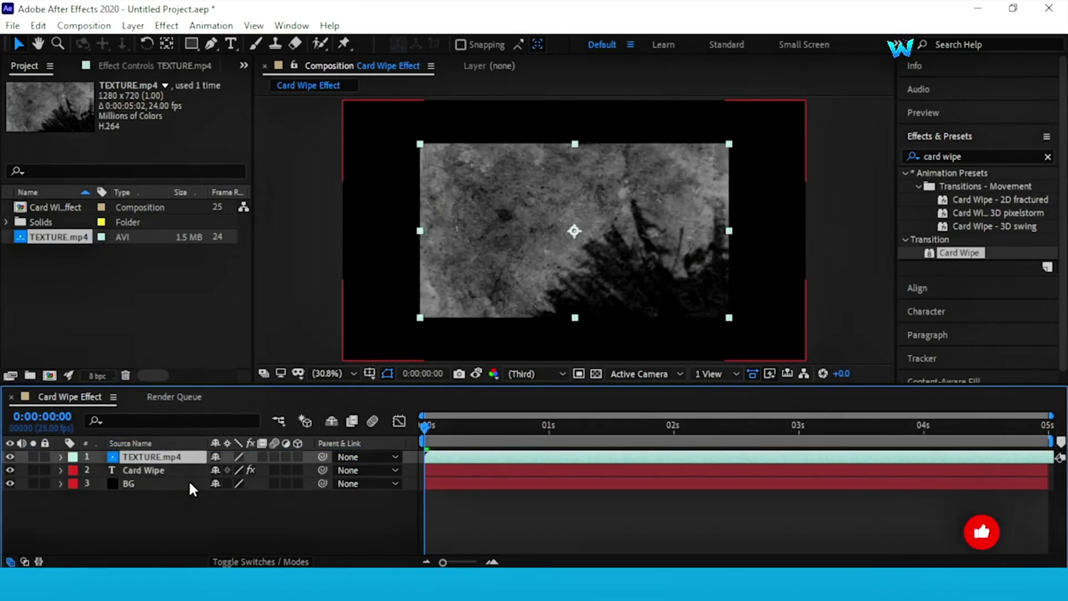
Scale the TEXTURE.mp4 layer with a Transform command so it fits the whole composition frame
{"action": "right_click", "coordinate": [541, 213]}
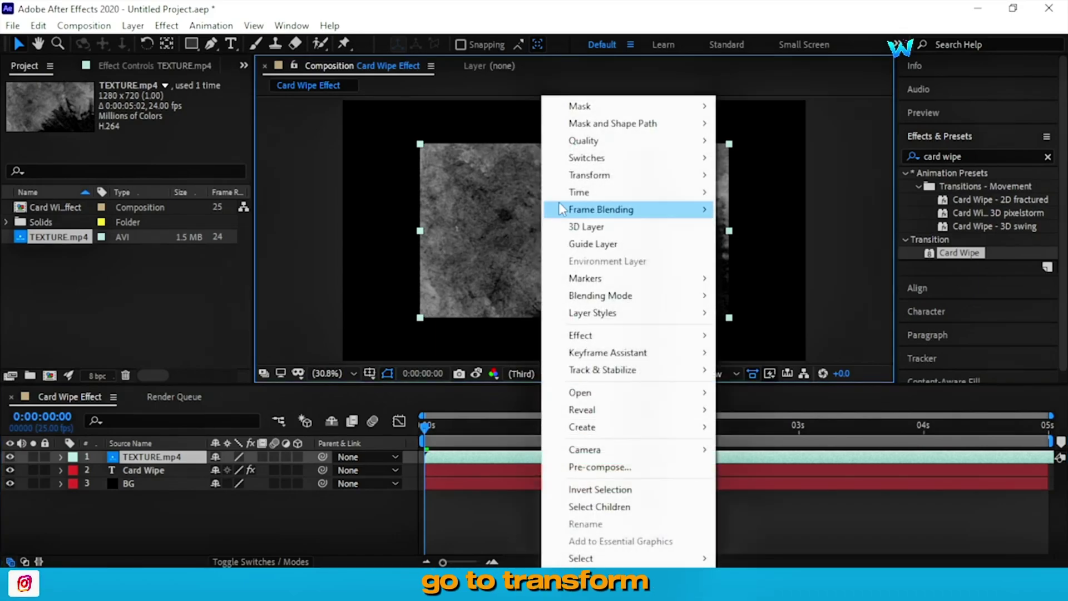
{"action": "mouse_move", "coordinate": [640, 174]}
{"action": "left_click", "coordinate": [779, 380]}
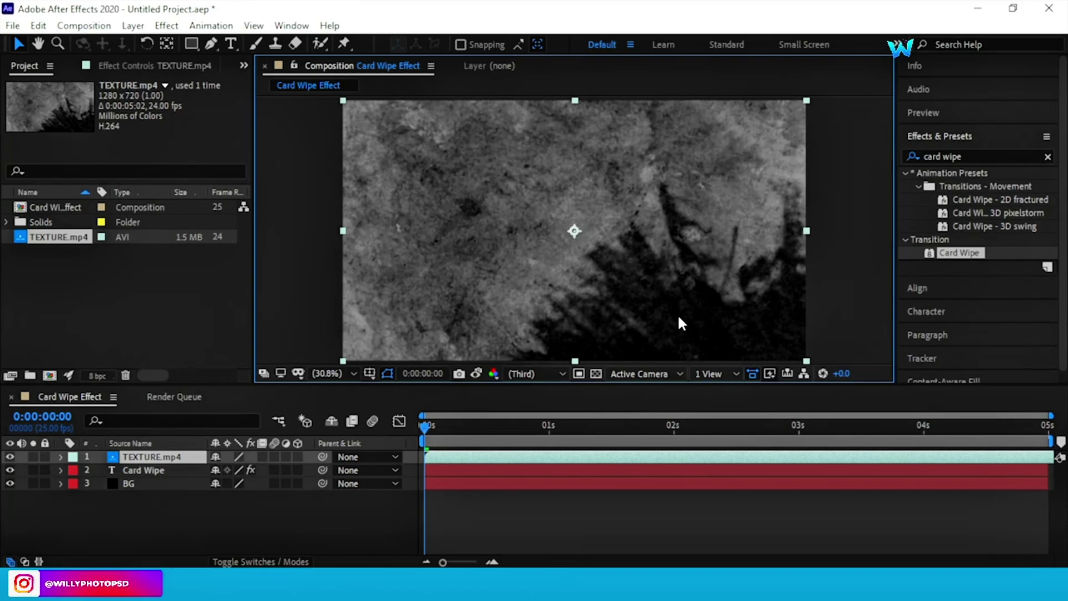
Set the blending mode of the TEXTURE.mp4 layer to Color Burn
{"action": "right_click", "coordinate": [155, 455]}
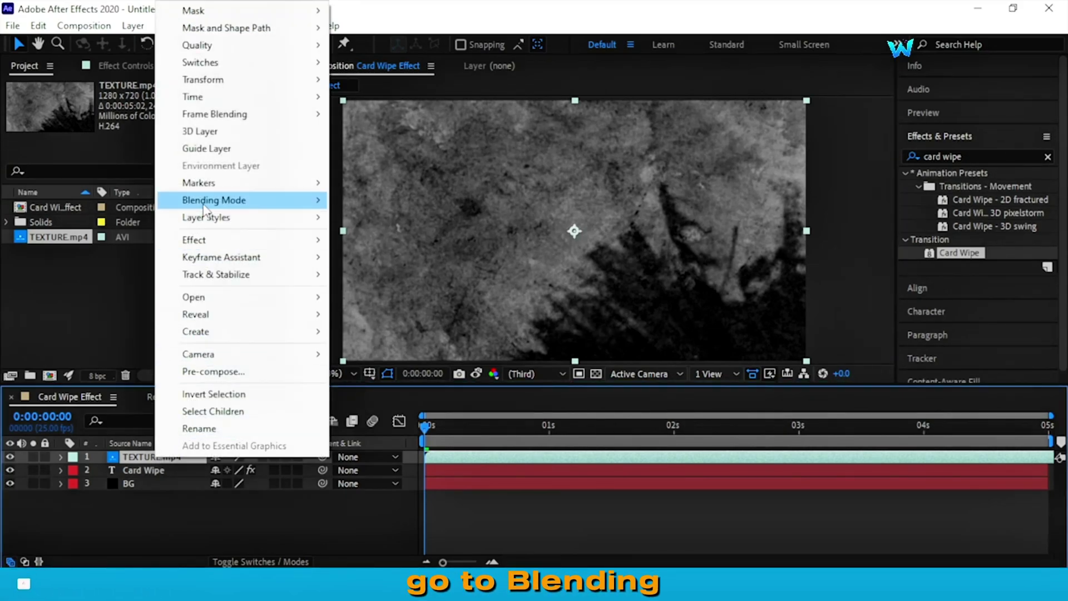
{"action": "mouse_move", "coordinate": [204, 207]}
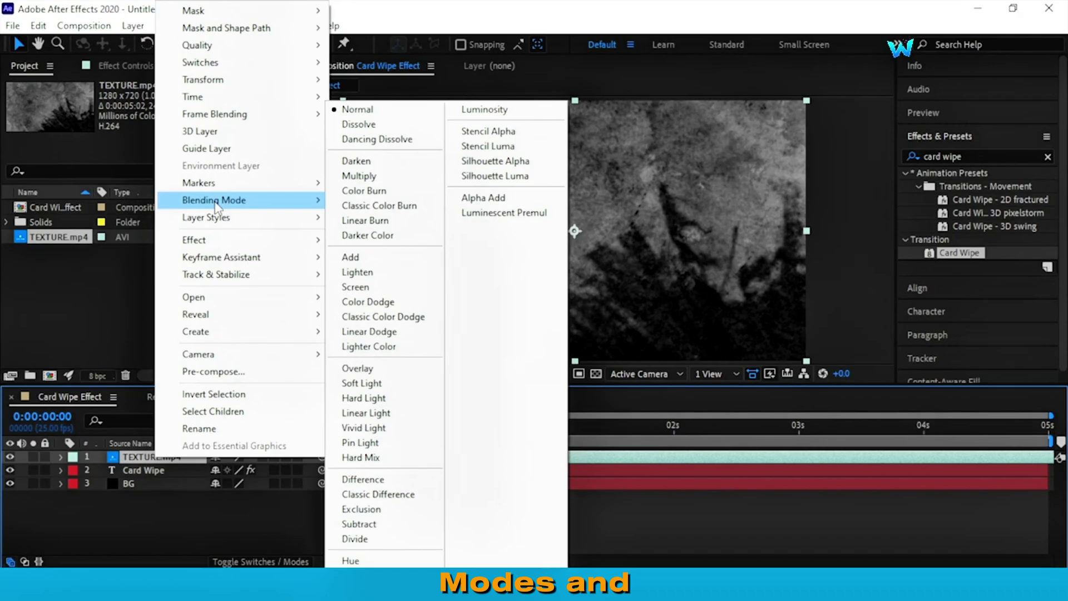
{"action": "left_click", "coordinate": [367, 192]}
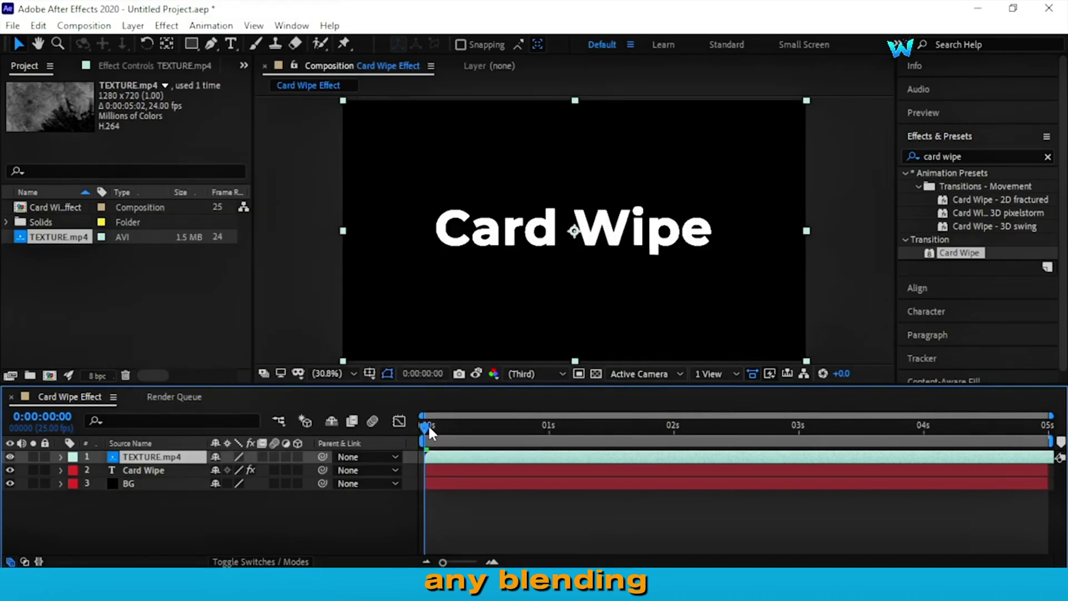
Play the composition from the beginning to review the card wipe animation with the texture overlay
{"action": "left_click_drag", "start_coordinate": [426, 431], "coordinate": [412, 427]}
{"action": "key", "text": "space"}
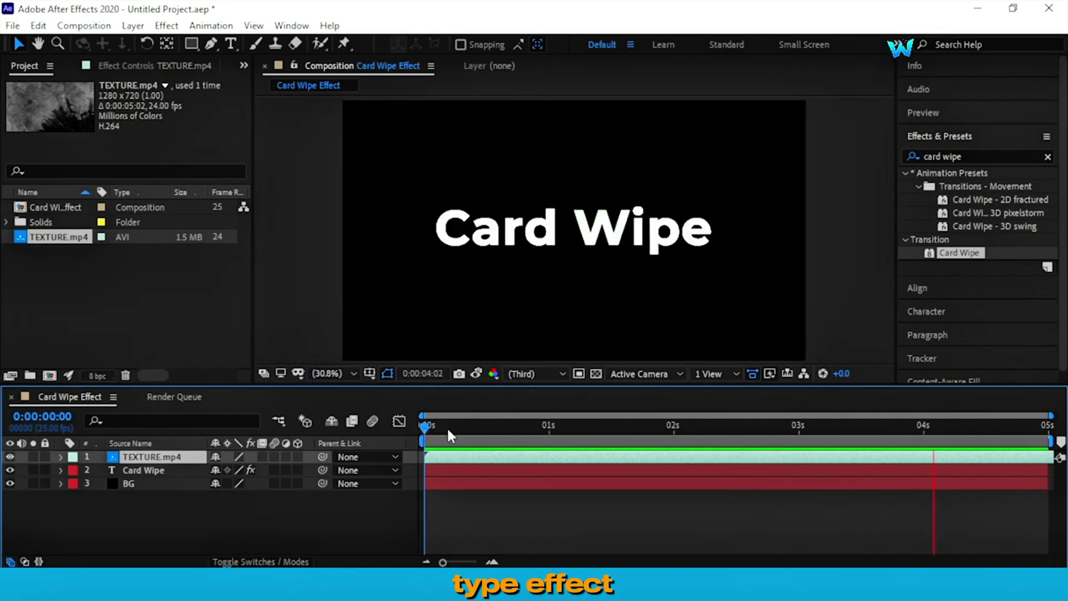
{"action": "key", "text": "space"}
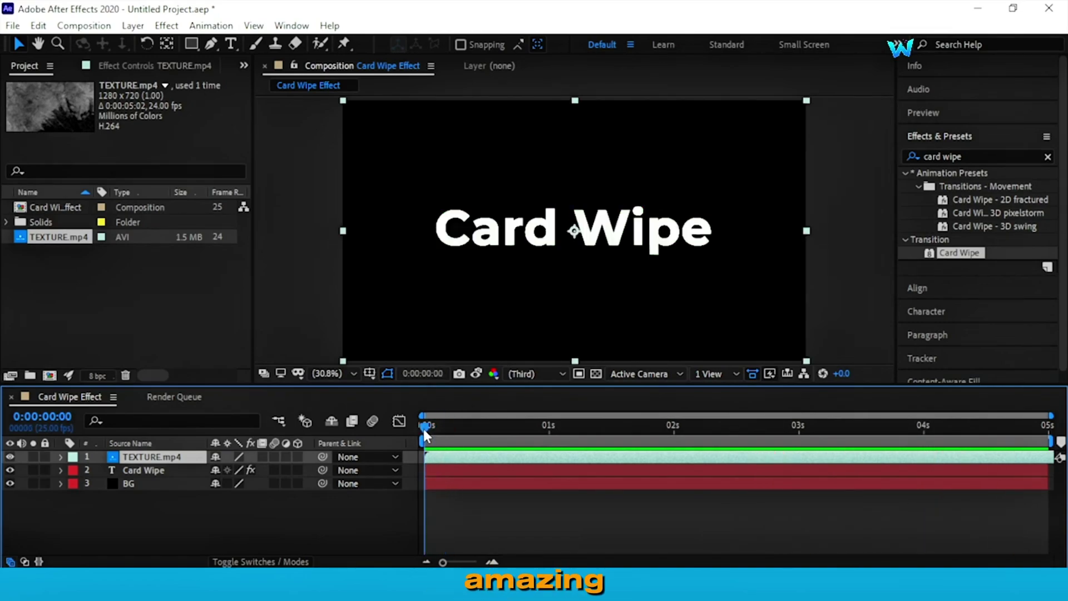
{"action": "key", "text": "space"}
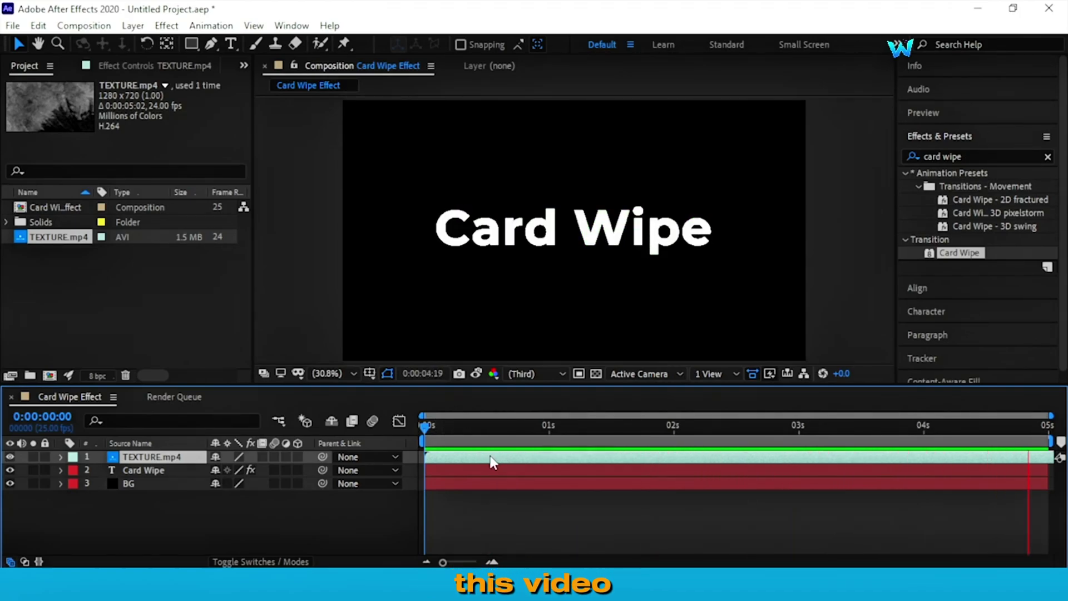
{"action": "key", "text": "space"}
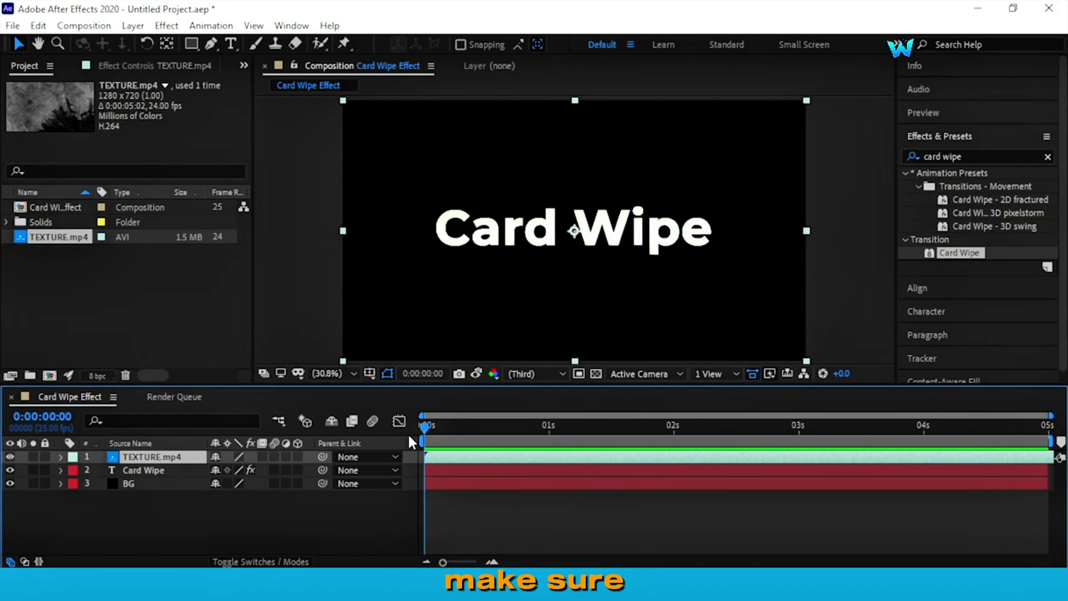